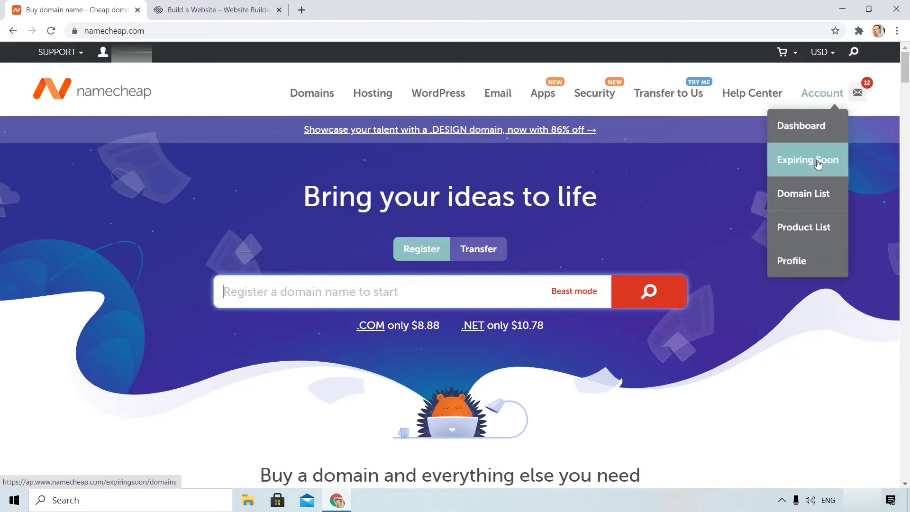
Step: Open the management page for handtaschen.co from the Domain List
left_click(813, 198)
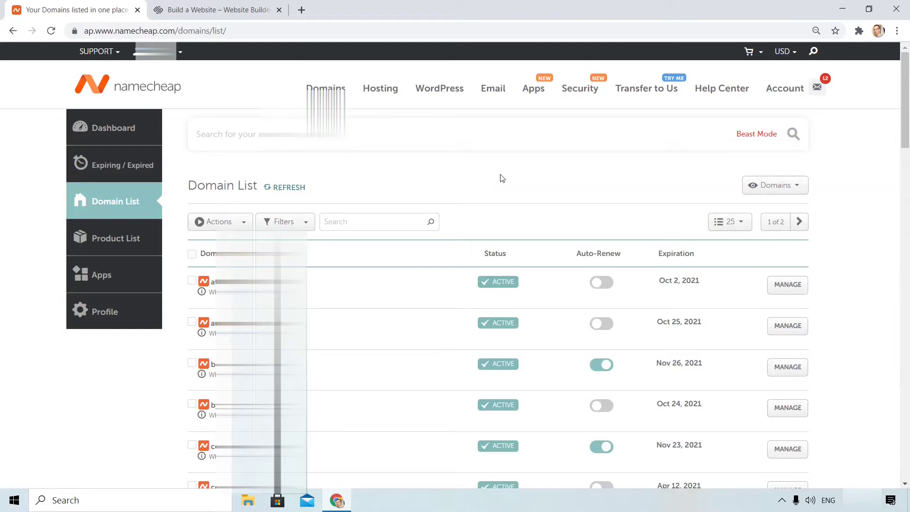
scroll(501, 178, "down", 3)
scroll(500, 175, "down", 3)
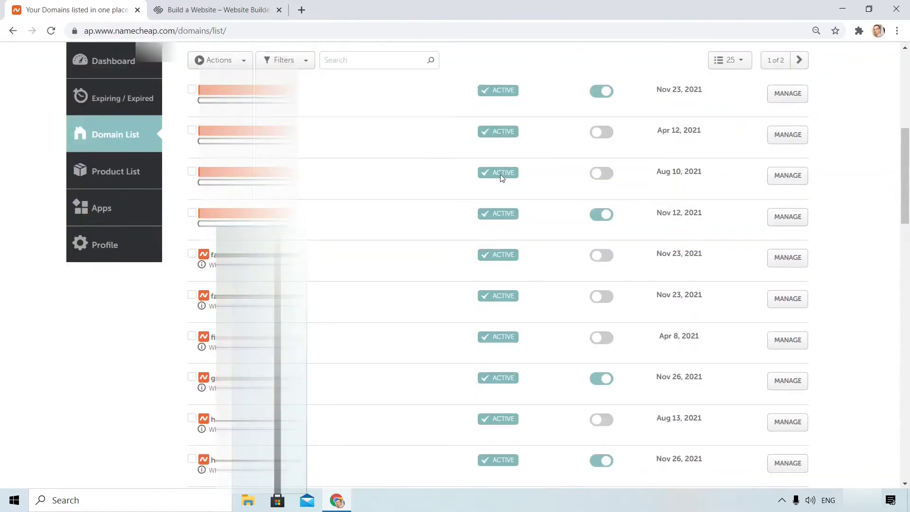
scroll(500, 175, "down", 2)
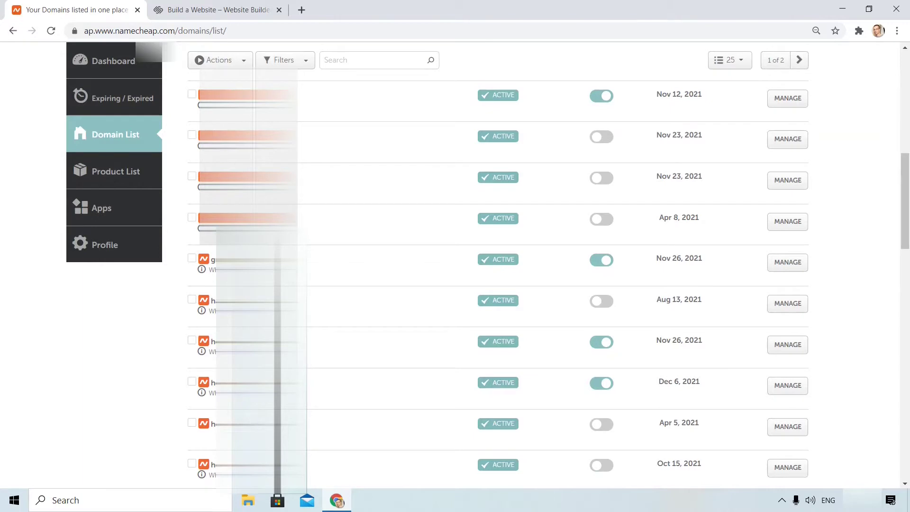
left_click(782, 308)
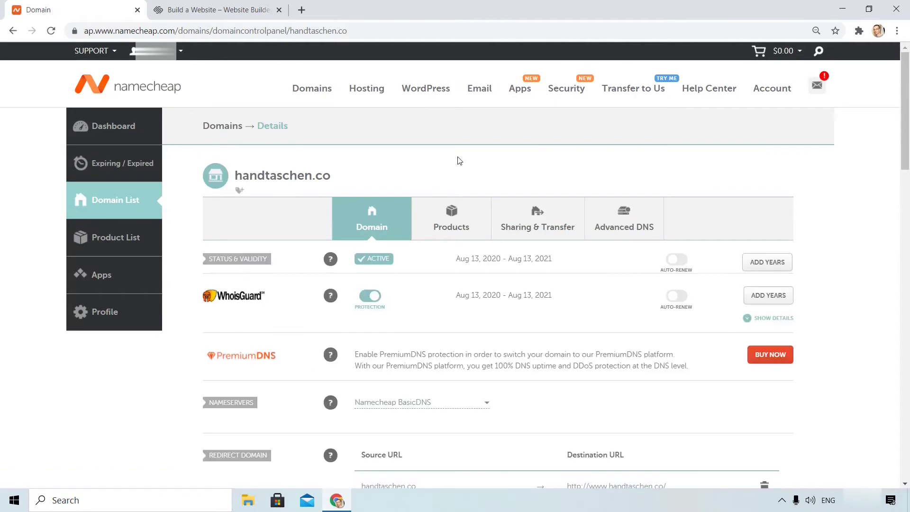
scroll(560, 256, "down", 3)
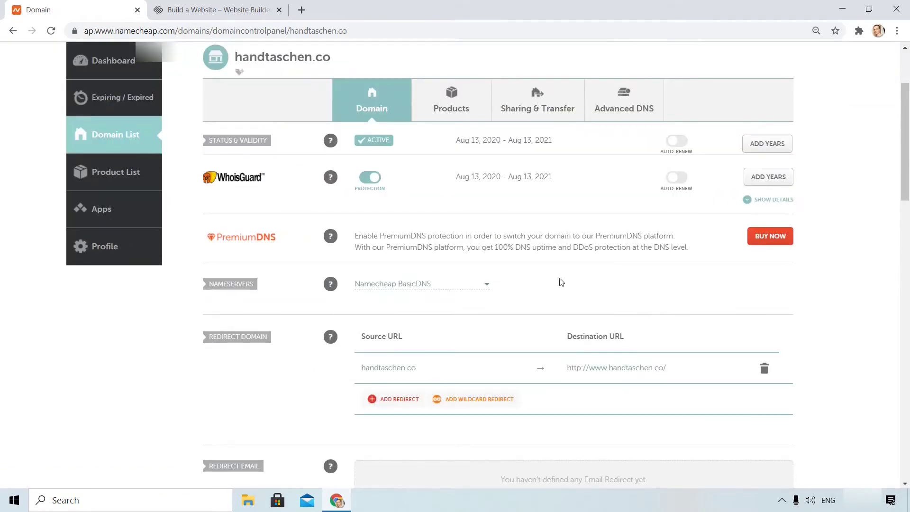
Step: Try Custom DNS for the nameservers, then revert to Namecheap BasicDNS
left_click(431, 286)
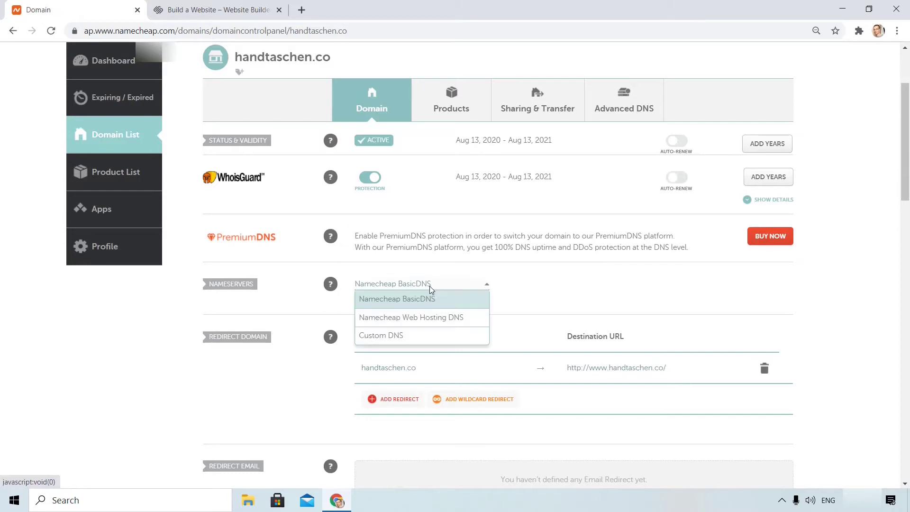
left_click(419, 336)
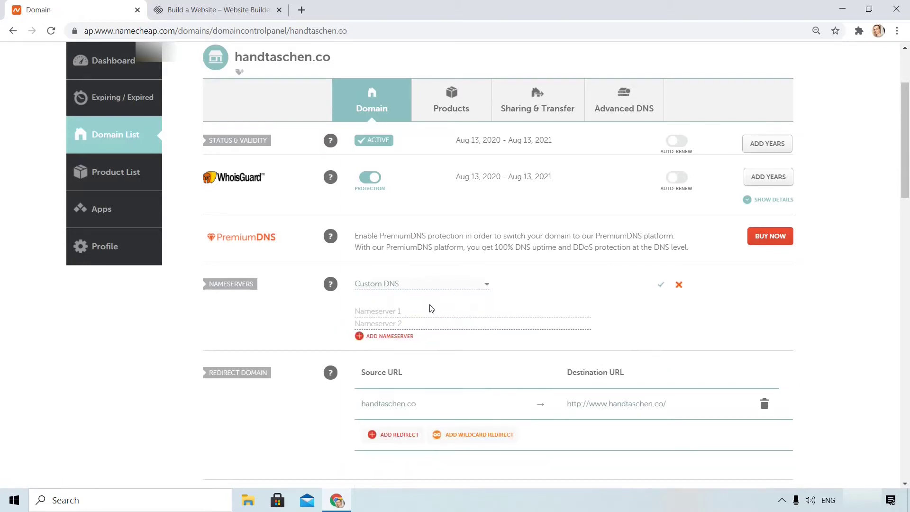
left_click(452, 287)
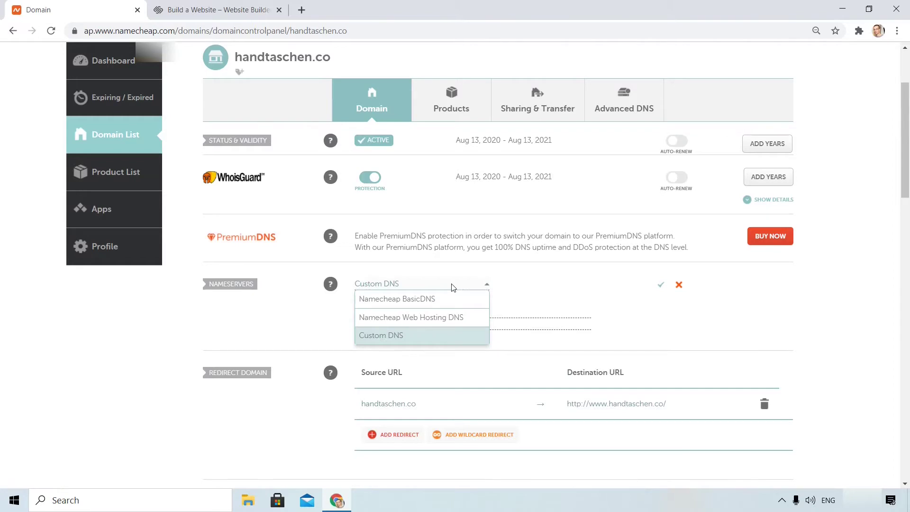
left_click(452, 303)
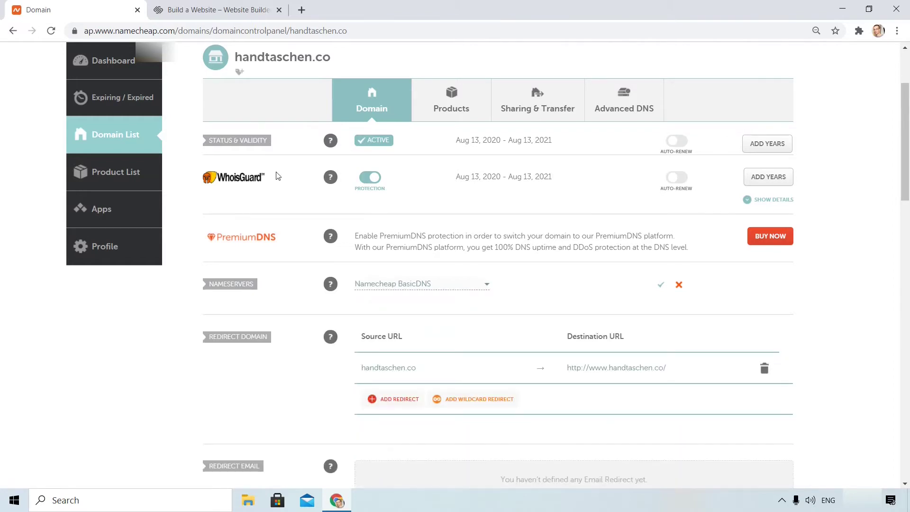
Step: Delete the parking-page CNAME and the URL Redirect record under Advanced DNS
left_click(638, 111)
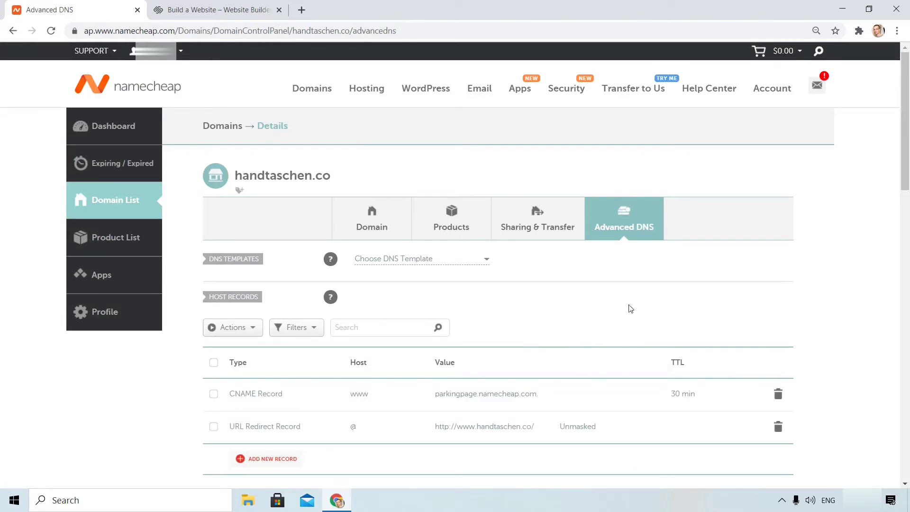
scroll(711, 308, "down", 1)
left_click(778, 336)
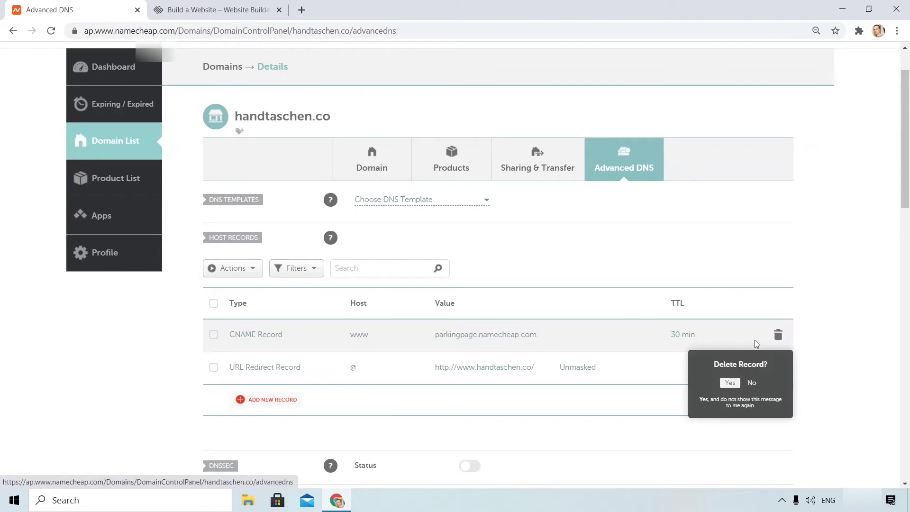
left_click(730, 382)
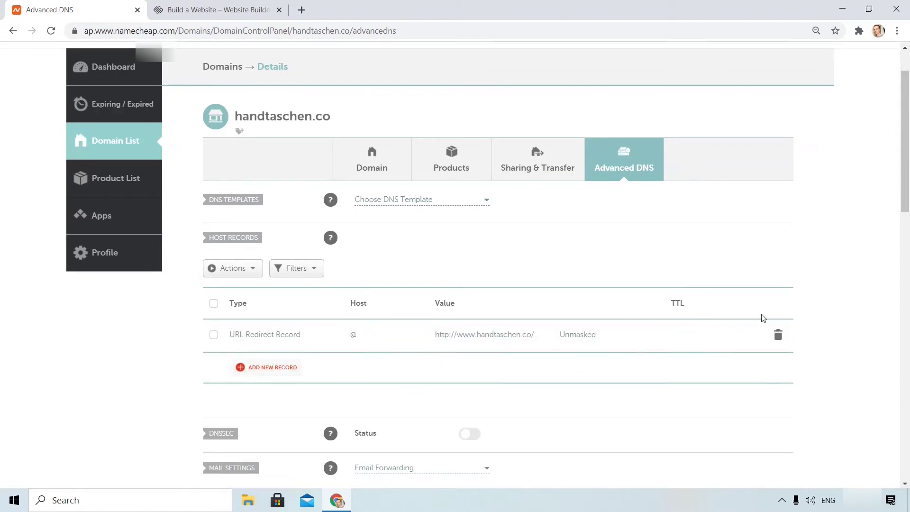
left_click(782, 334)
left_click(730, 382)
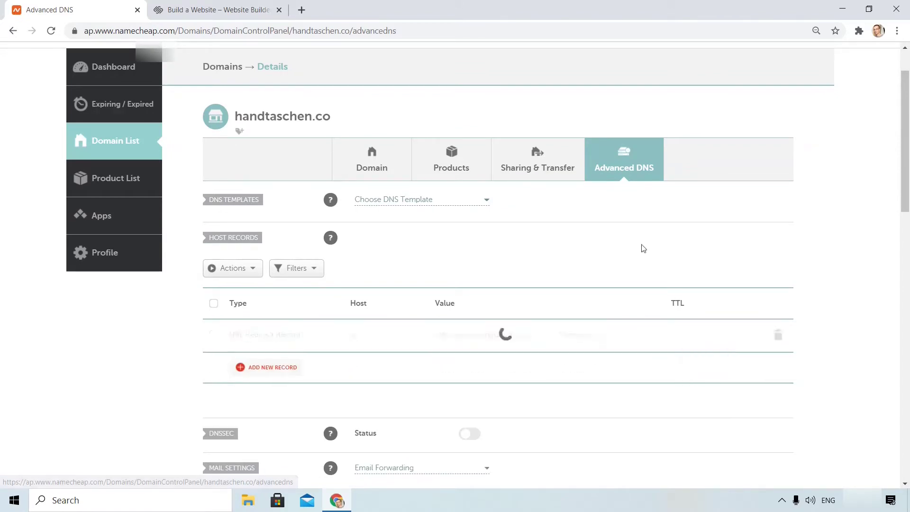
Step: From the Squarespace account dashboard, open the Trendy Clothes website editor
key("ctrl+Tab")
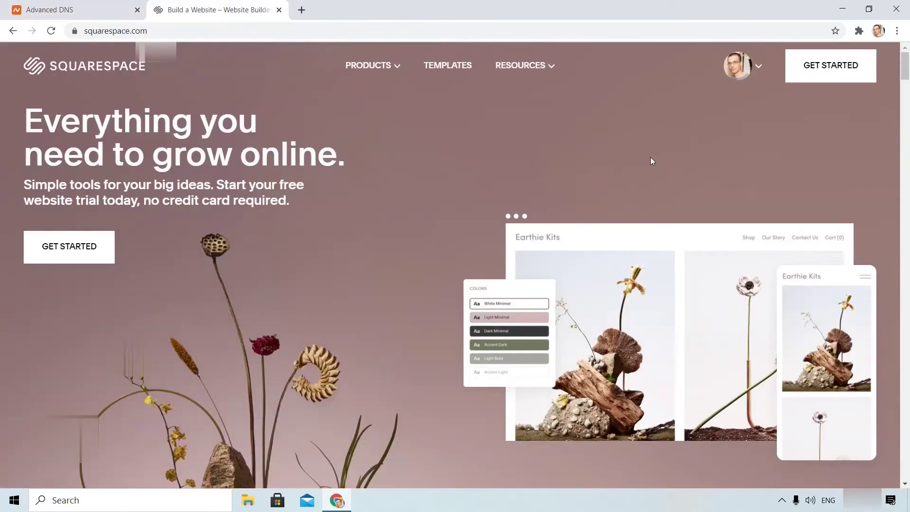
mouse_move(738, 66)
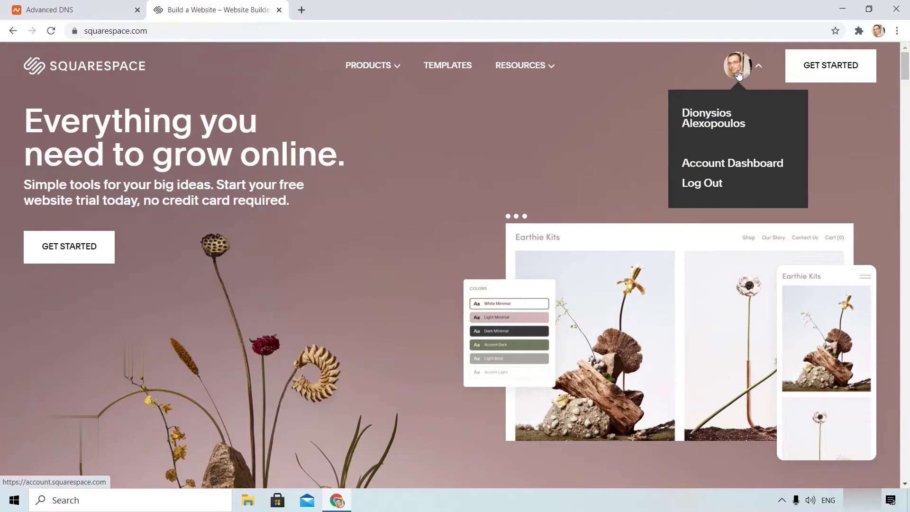
left_click(739, 158)
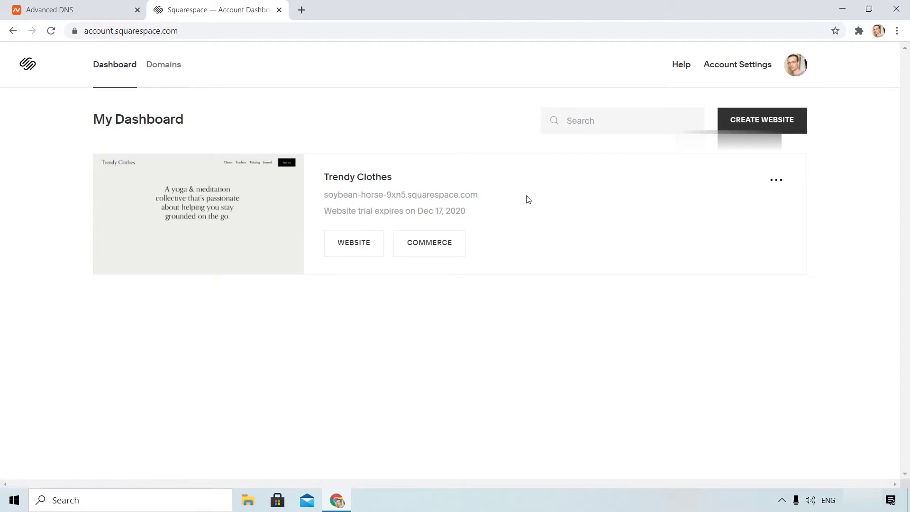
left_click(354, 243)
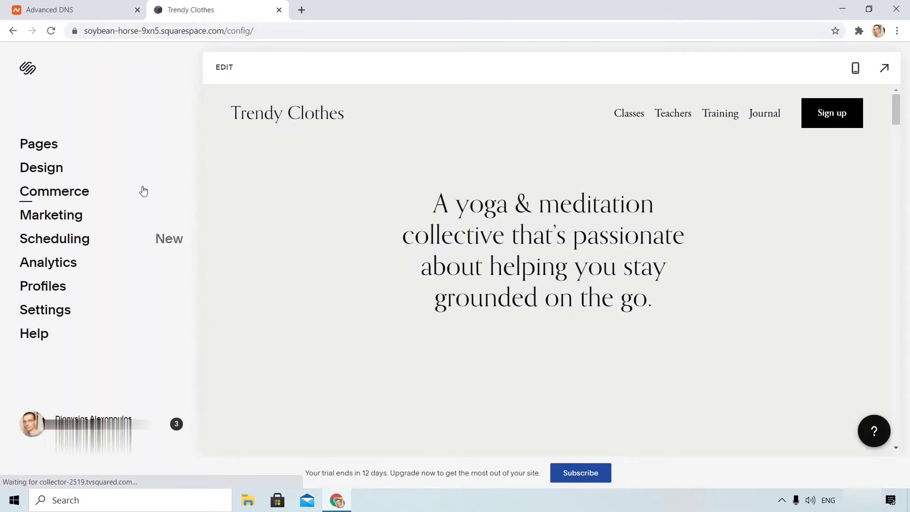
Step: Start the 'Use a Domain I Own' flow in the site's Domains settings
left_click(56, 311)
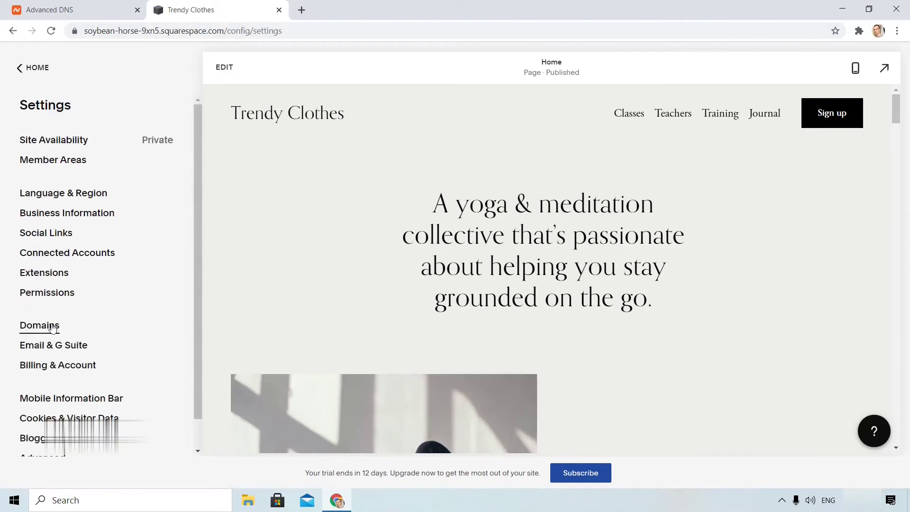
left_click(53, 328)
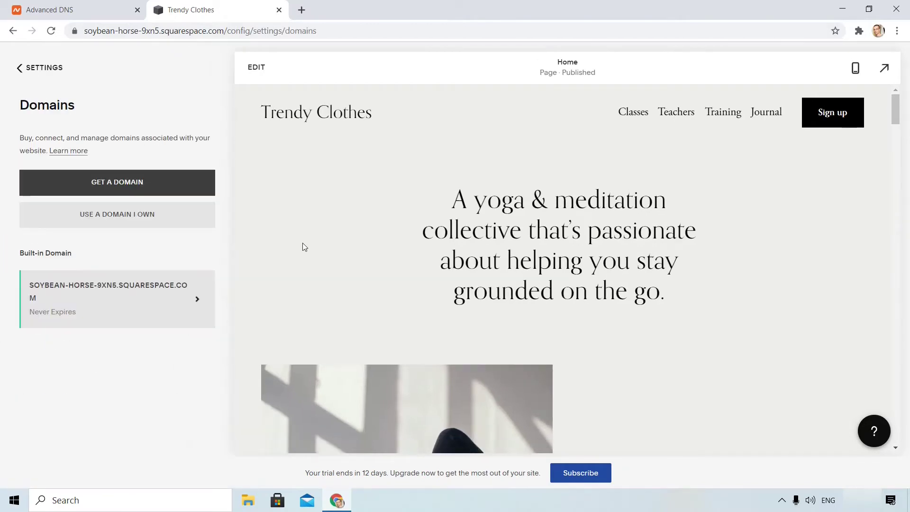
left_click(183, 222)
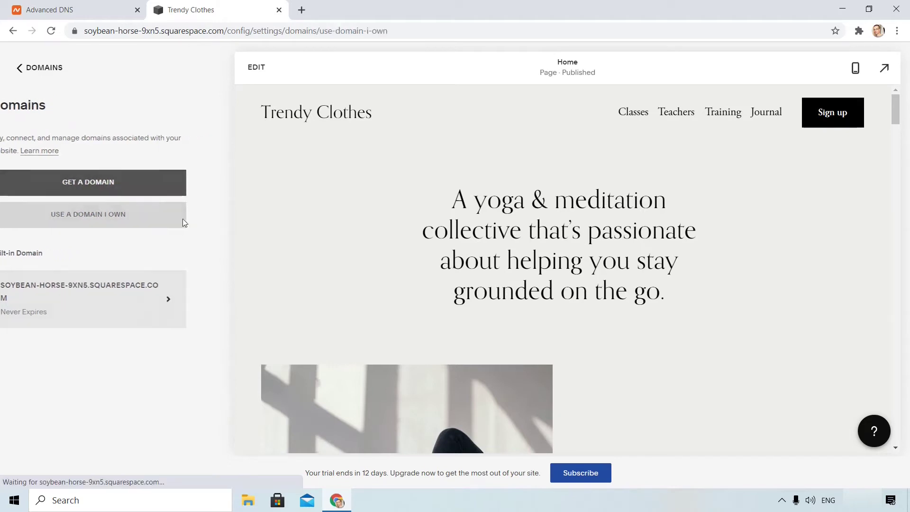
Step: Enter handtaschen.co, copied from the Namecheap page, as the domain and continue
left_click(28, 4)
left_click_drag(334, 117, 232, 114)
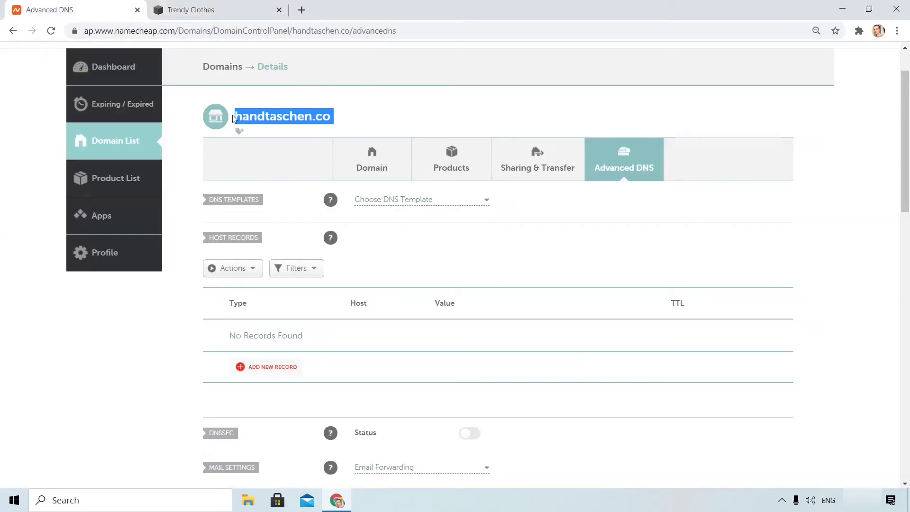
right_click(232, 115)
left_click(266, 121)
left_click(189, 9)
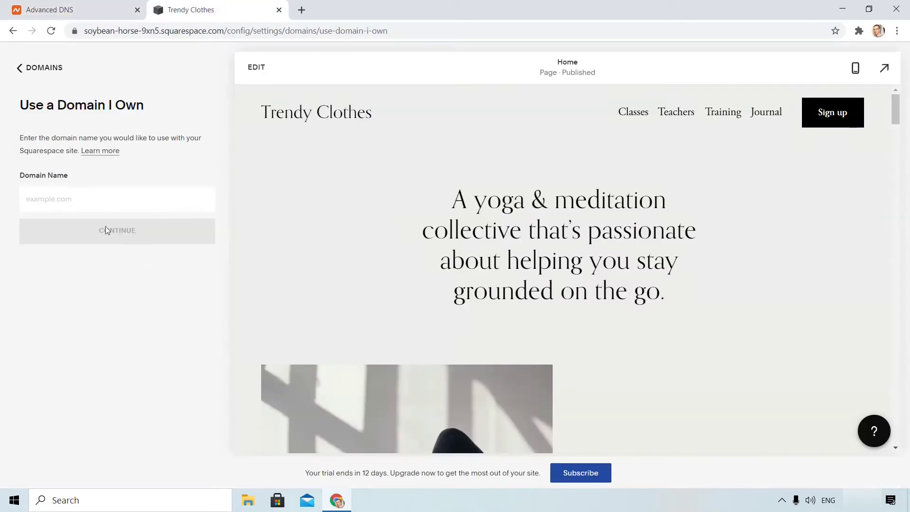
right_click(95, 197)
left_click(123, 286)
left_click(137, 240)
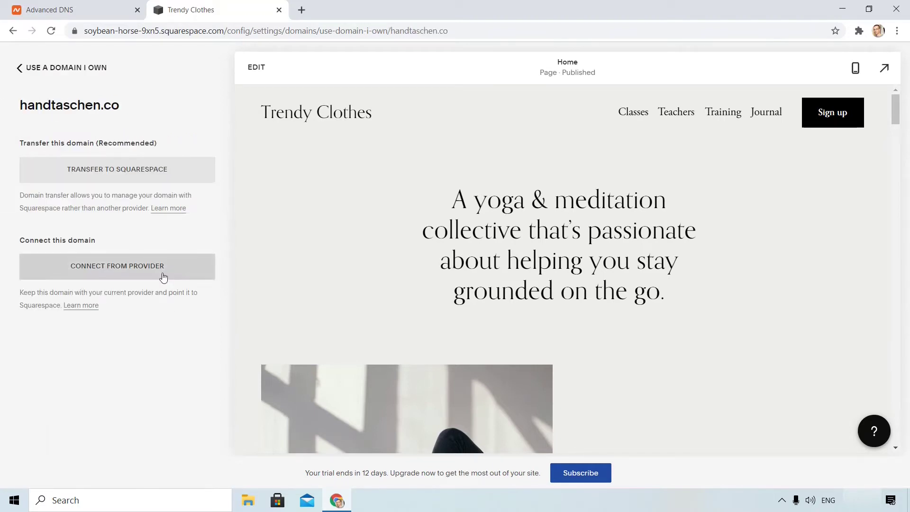
Step: Connect the domain from its provider, choosing Namecheap
left_click(163, 277)
left_click(177, 186)
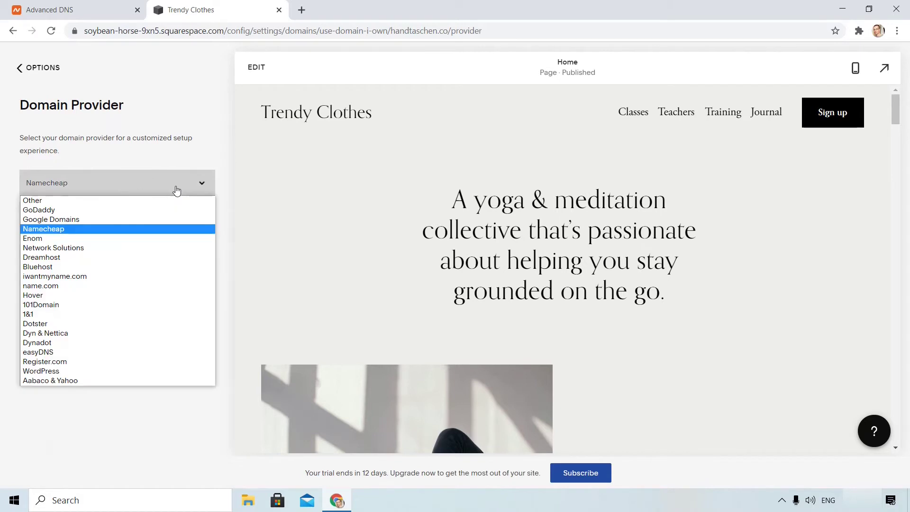
left_click(143, 232)
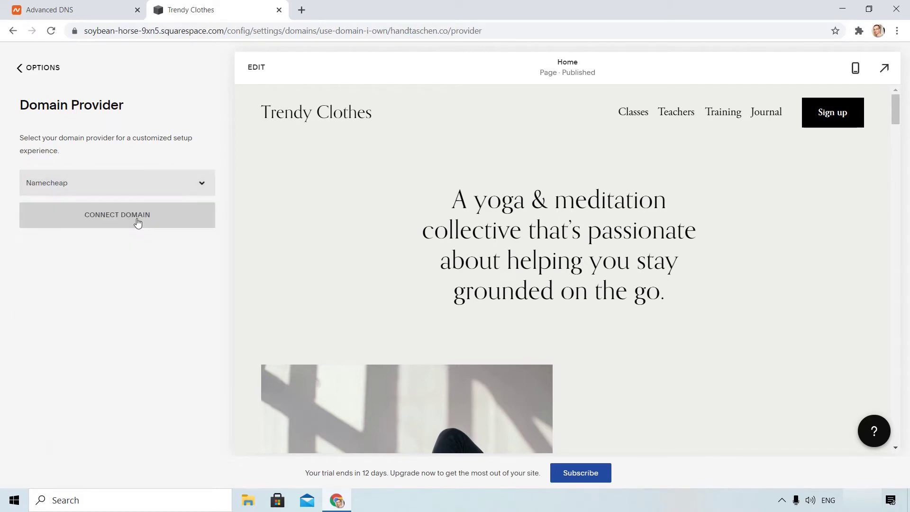
left_click(137, 223)
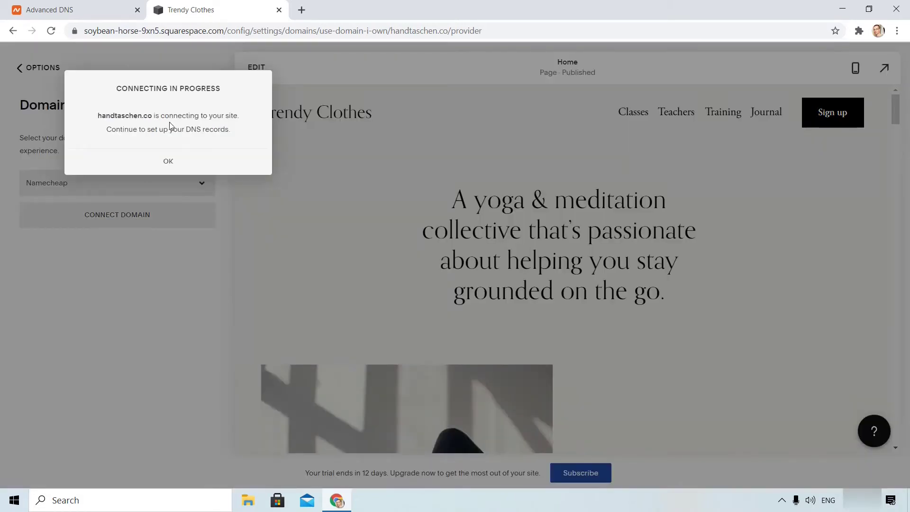
Step: Acknowledge Connecting in Progress to see the required DNS records, then compare with Namecheap's empty host list
left_click(189, 164)
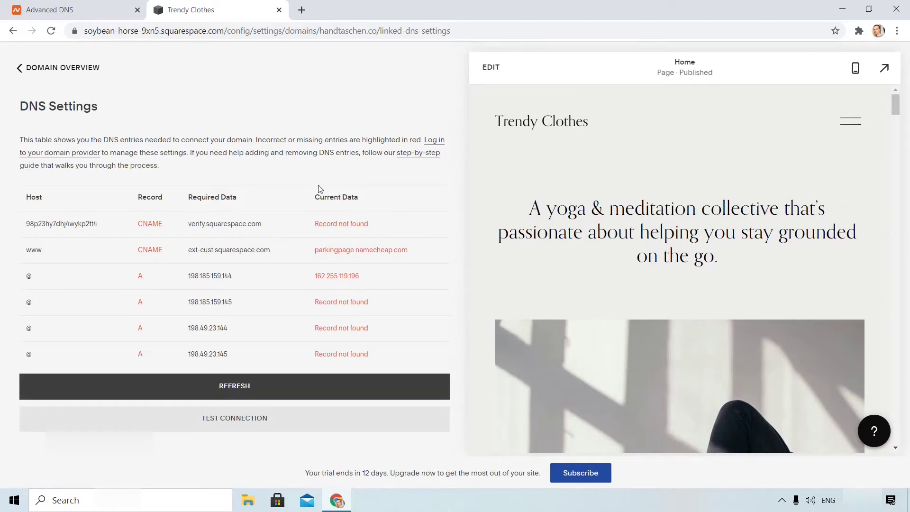
left_click(93, 19)
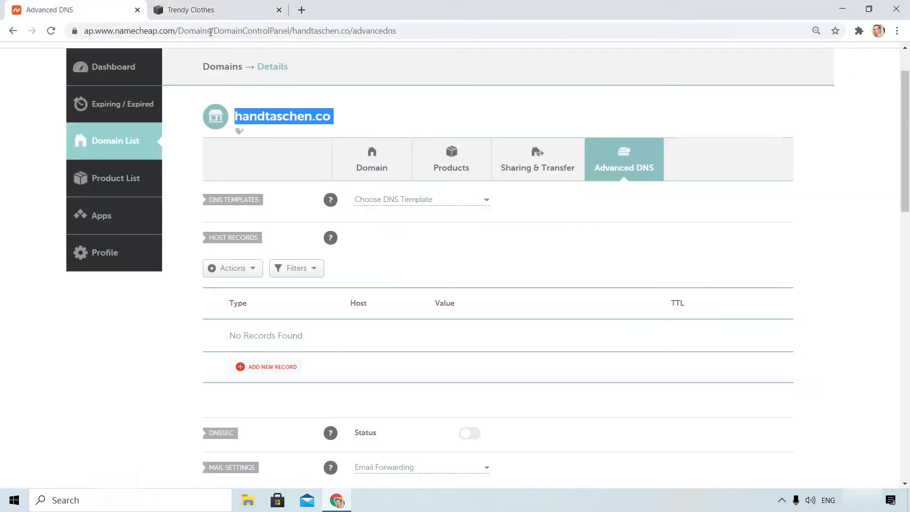
left_click(211, 9)
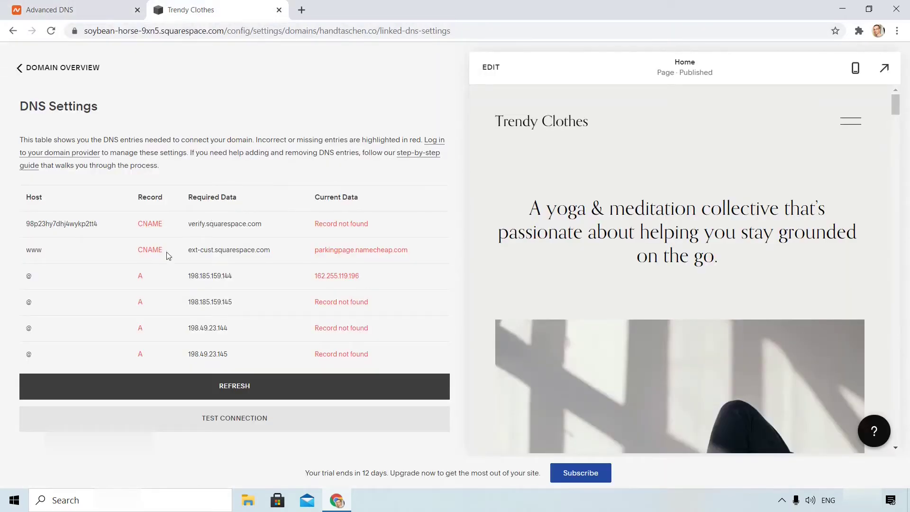
left_click(81, 18)
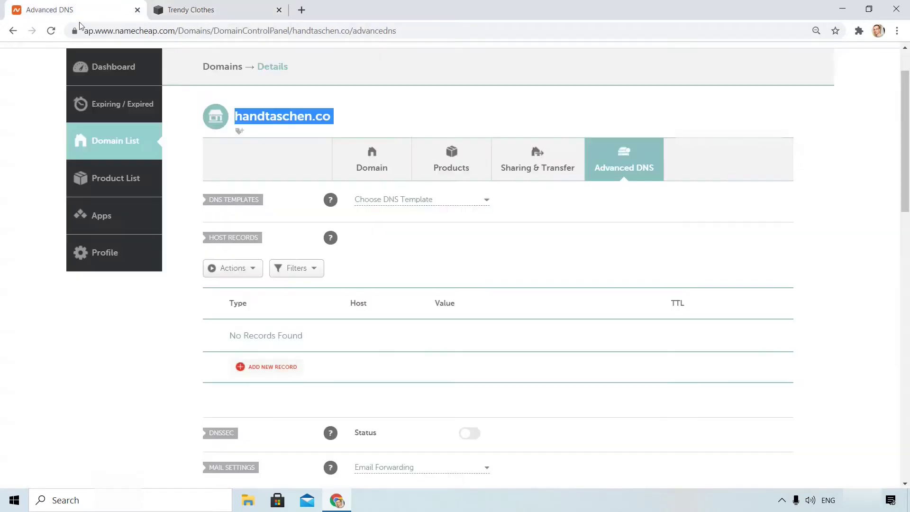
Step: Add a CNAME with Squarespace's verification host pointing to verify.squarespace.com
left_click(273, 367)
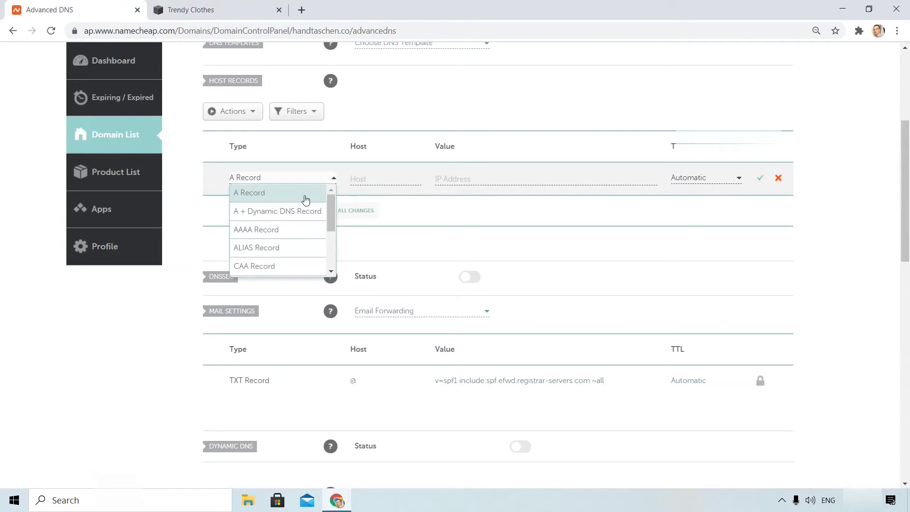
scroll(303, 237, "down", 2)
left_click(301, 226)
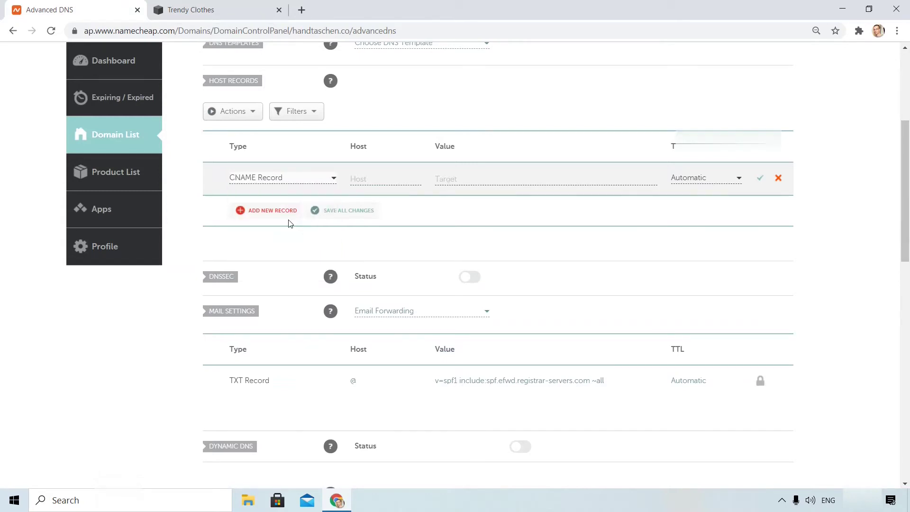
left_click(190, 10)
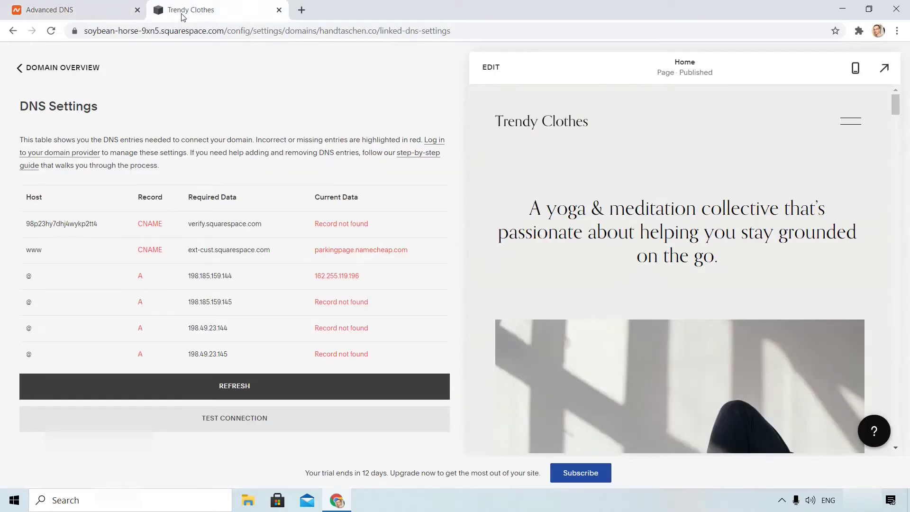
left_click_drag(101, 224, 26, 228)
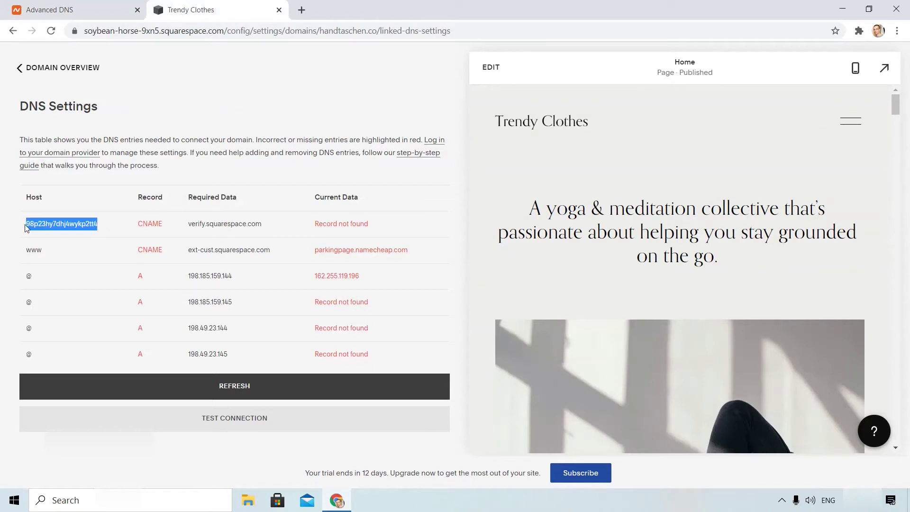
left_click(101, 6)
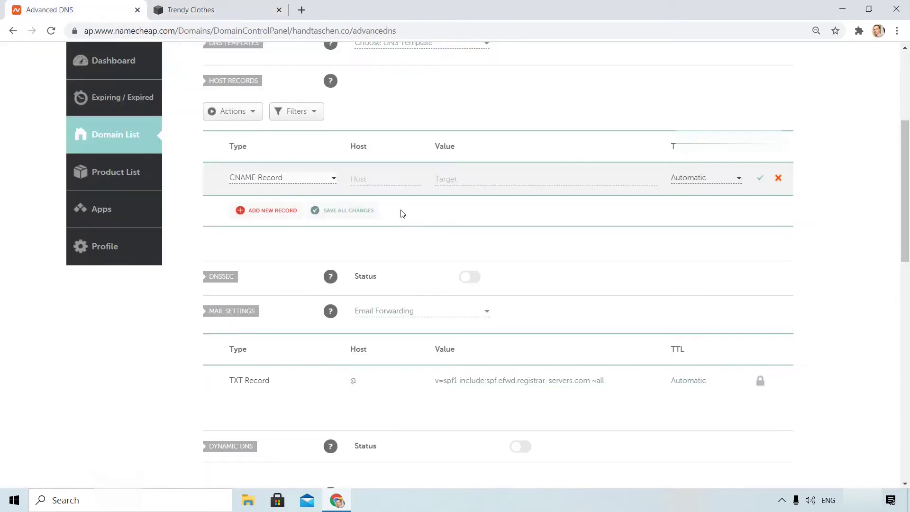
right_click(386, 179)
left_click(417, 269)
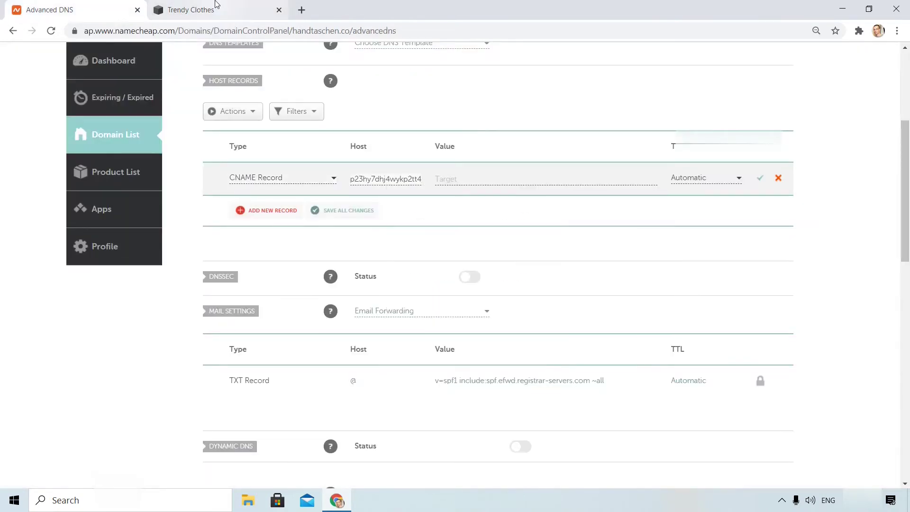
left_click(216, 7)
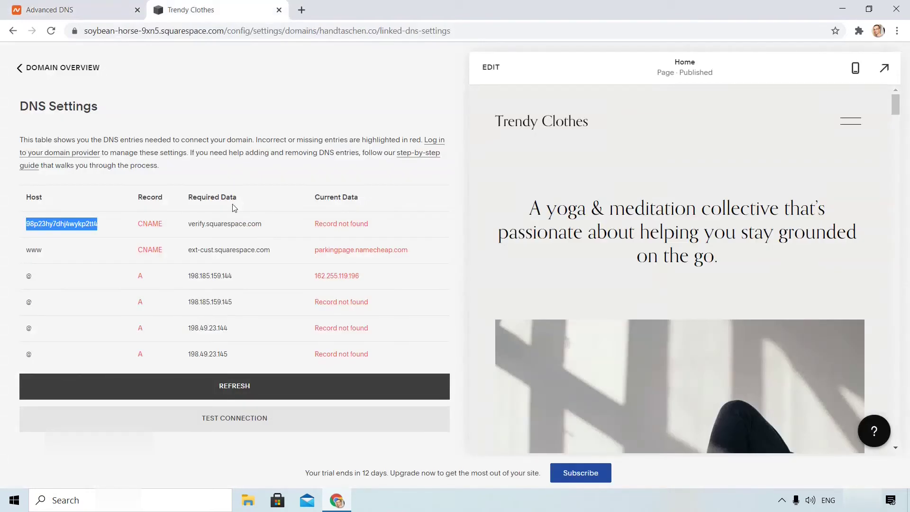
left_click(261, 224)
left_click_drag(261, 225, 188, 223)
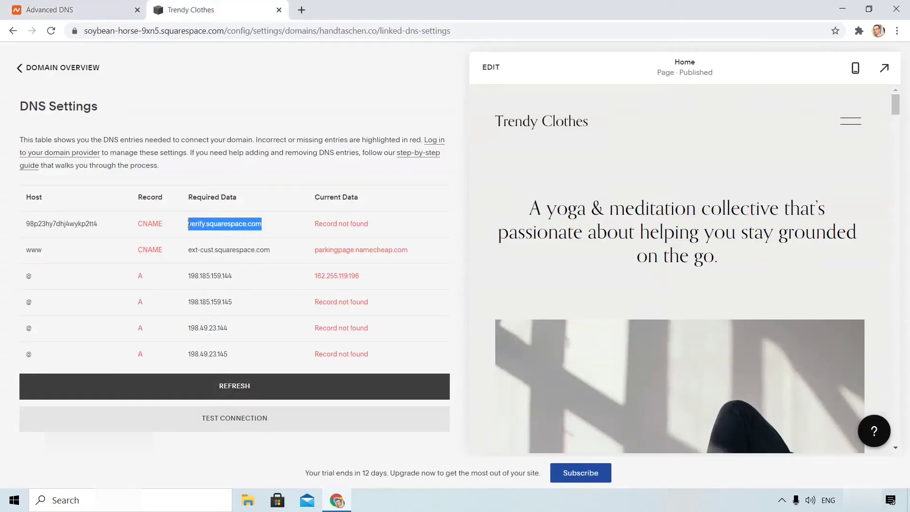
key("ctrl+Tab")
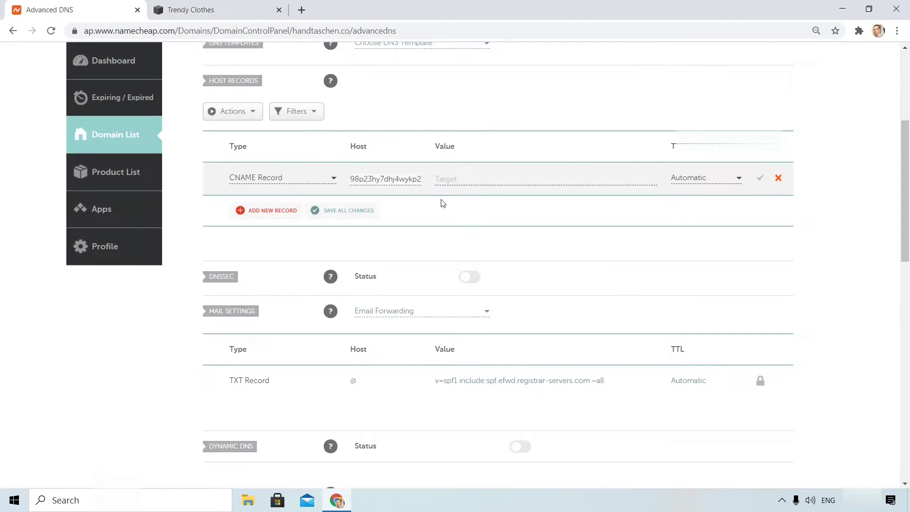
right_click(462, 180)
left_click(493, 271)
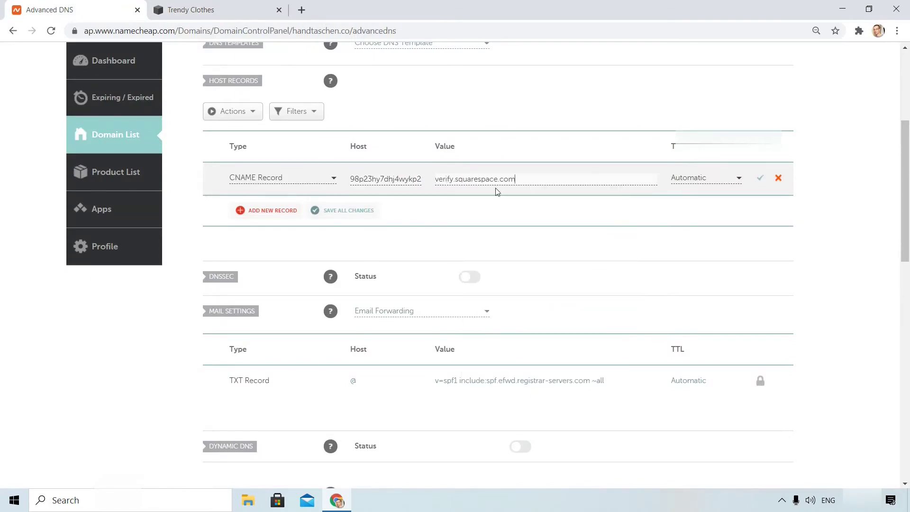
left_click(760, 178)
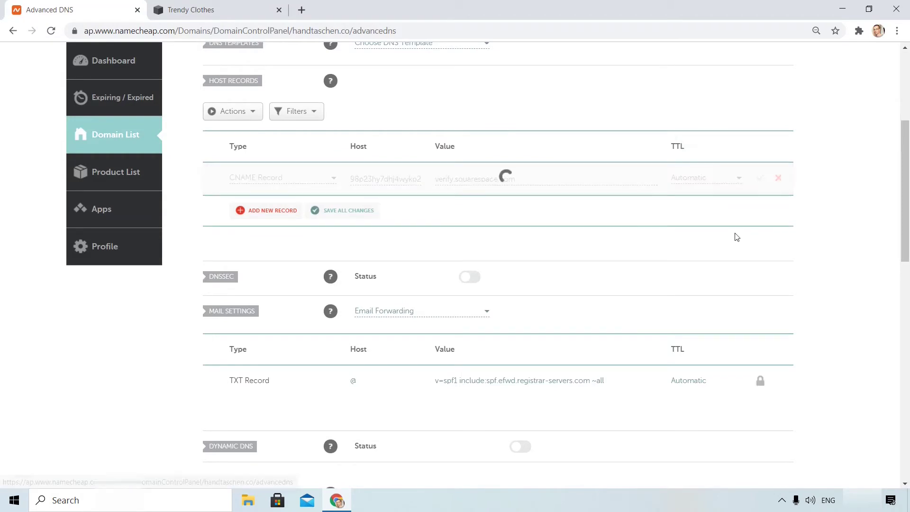
Step: Add a CNAME for www pointing to ext-cust.squarespace.com
left_click(267, 209)
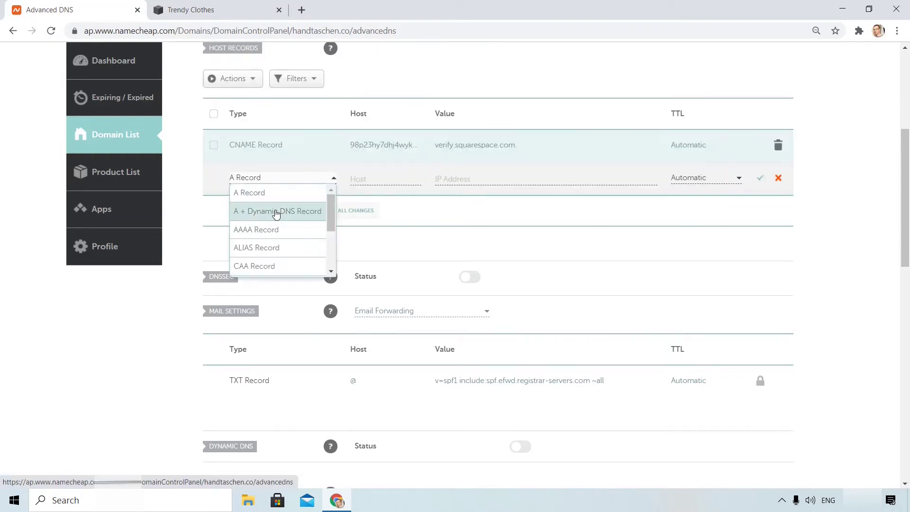
scroll(294, 249, "down", 2)
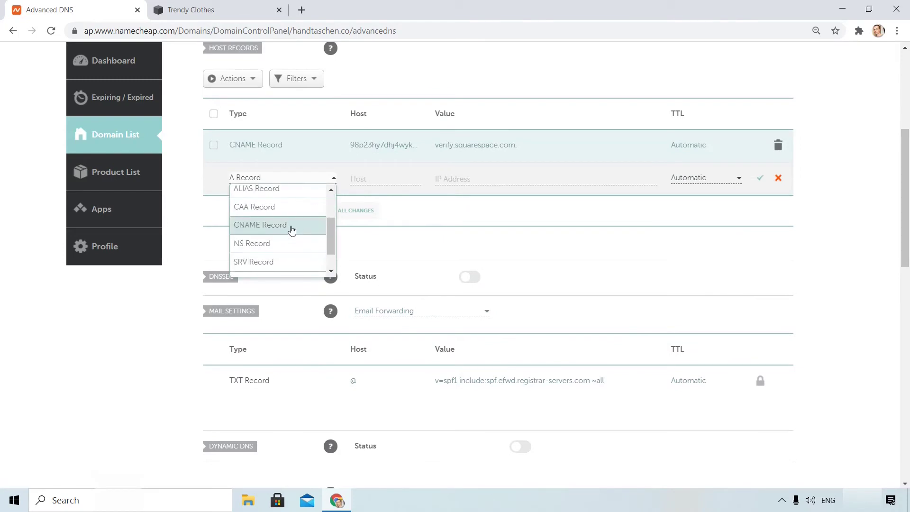
left_click(292, 229)
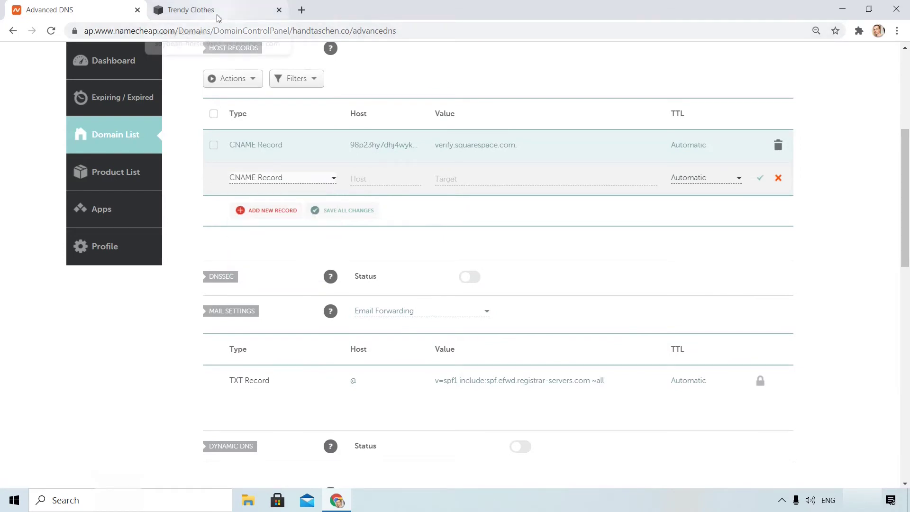
left_click(218, 14)
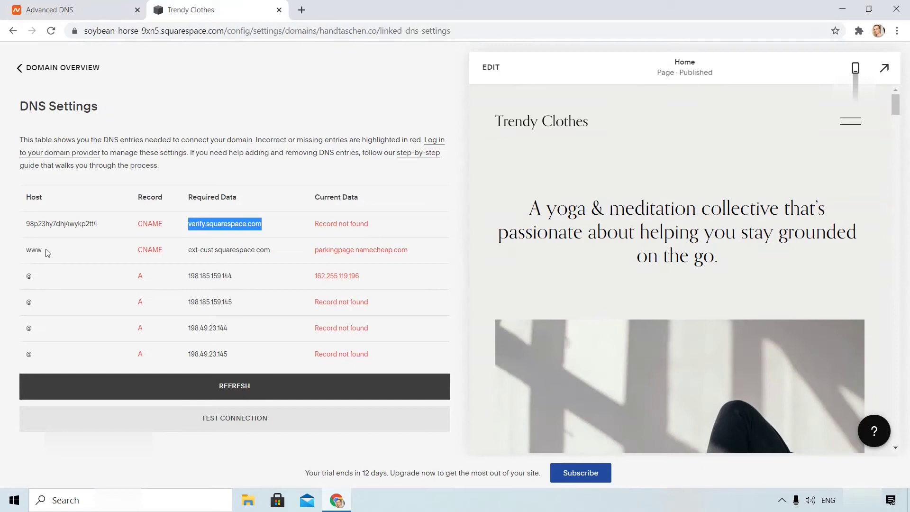
left_click_drag(46, 249, 26, 249)
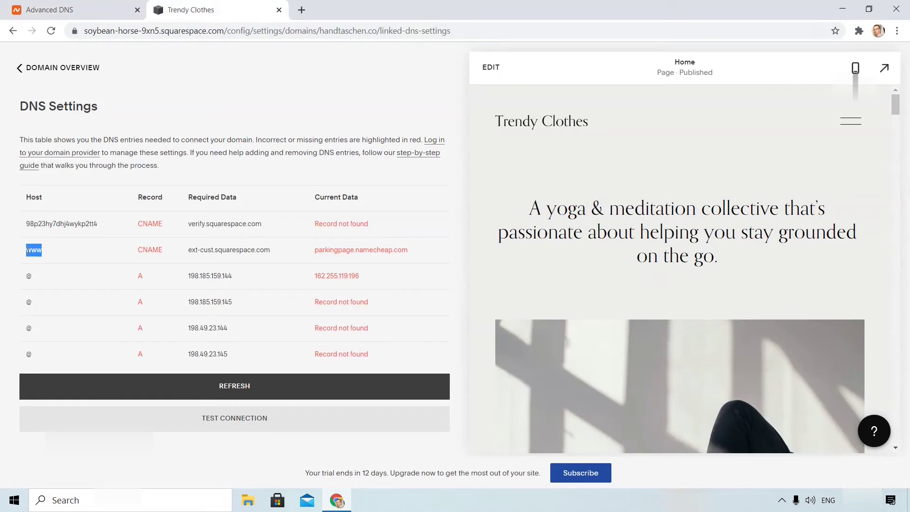
right_click(51, 254)
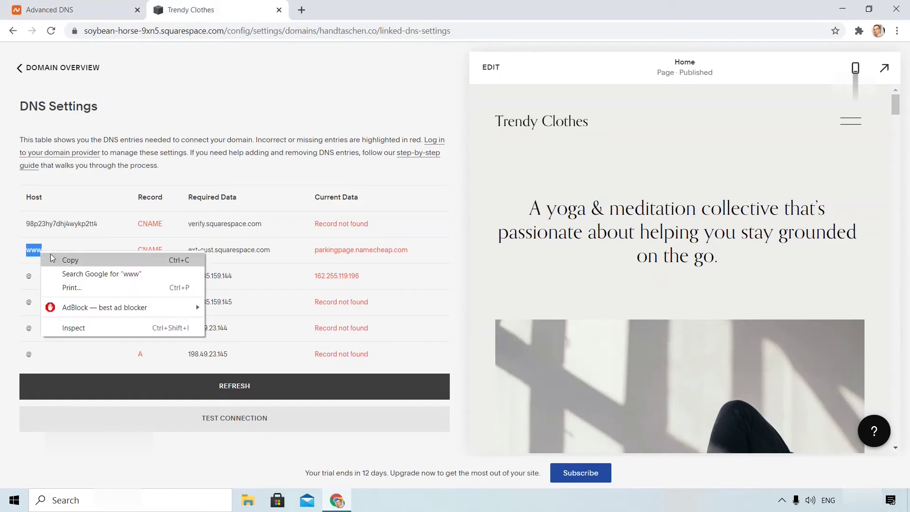
left_click(53, 259)
left_click(93, 10)
left_click(381, 179)
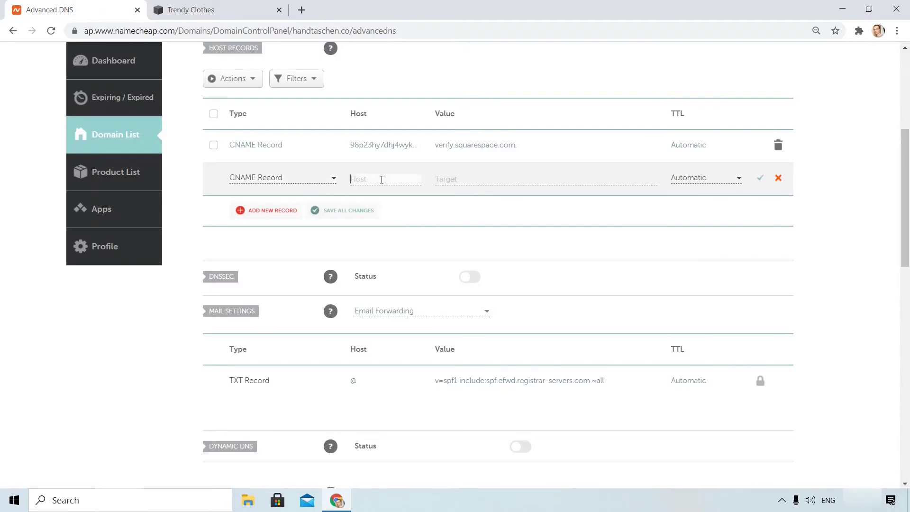
key("ctrl+v")
left_click(203, 8)
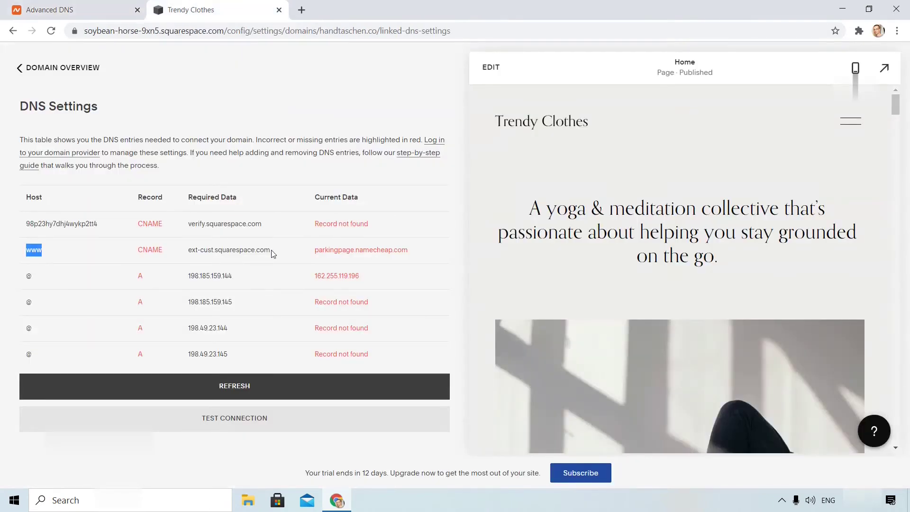
left_click_drag(273, 254, 190, 250)
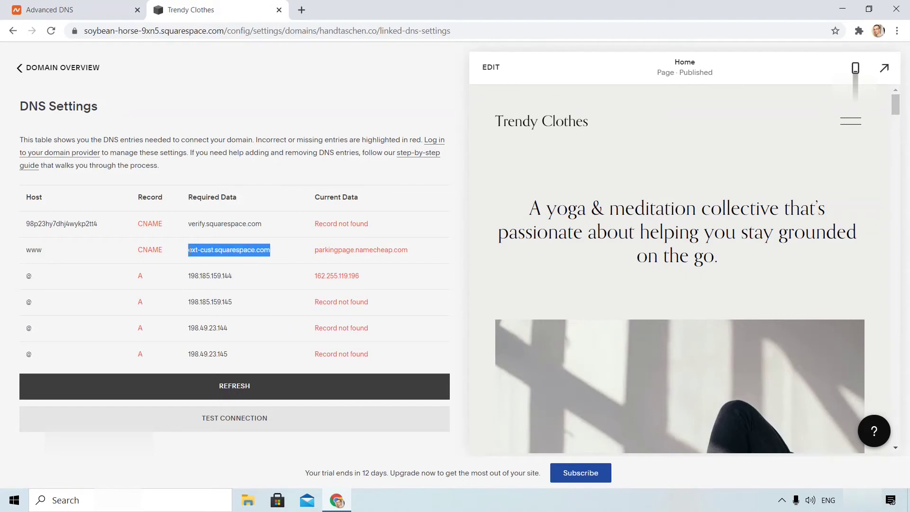
left_click(47, 10)
right_click(498, 180)
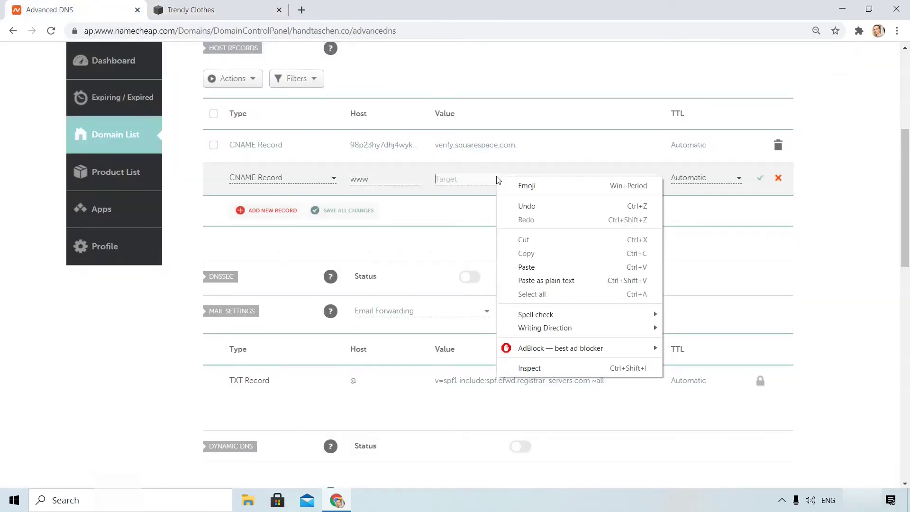
left_click(542, 266)
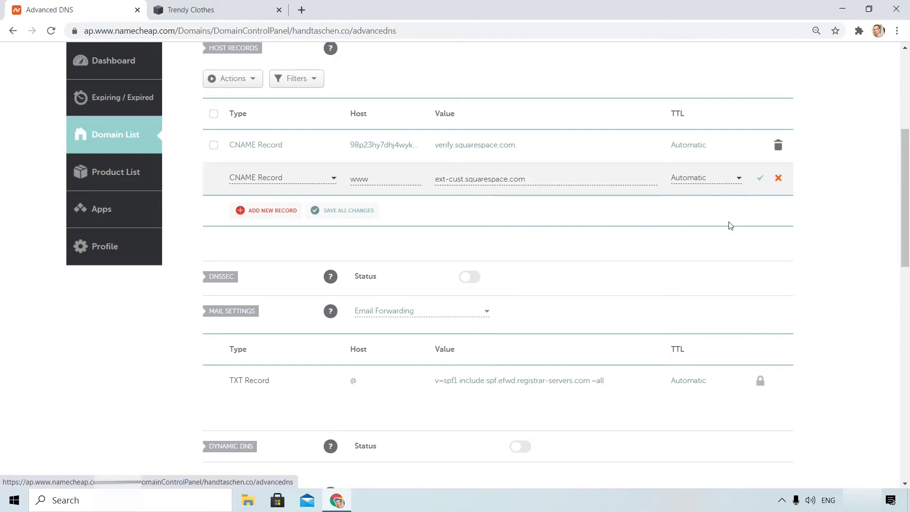
key("Return")
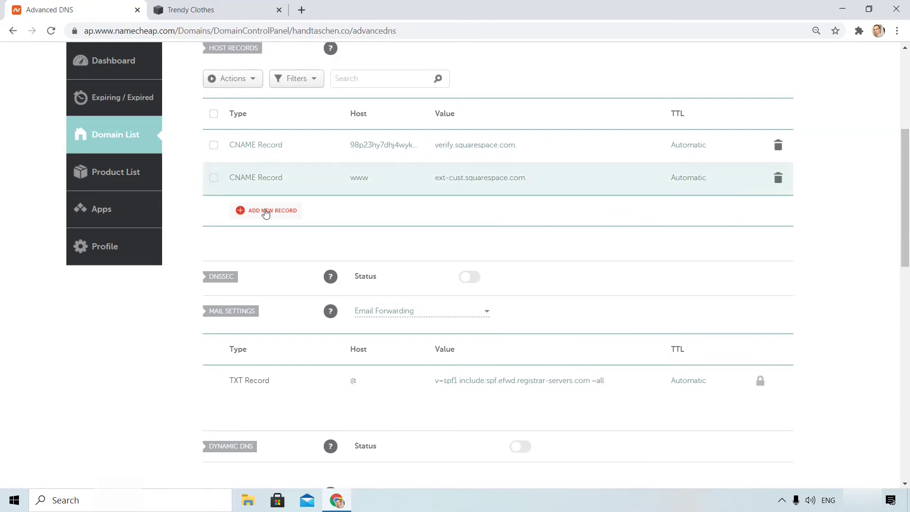
Step: Add an A record for host @ pointing to 198.185.159.144
left_click(266, 212)
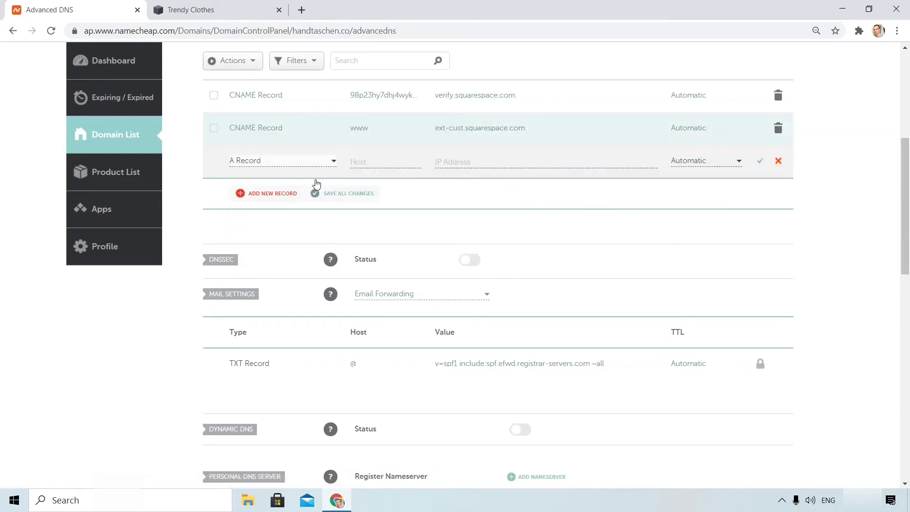
left_click(219, 9)
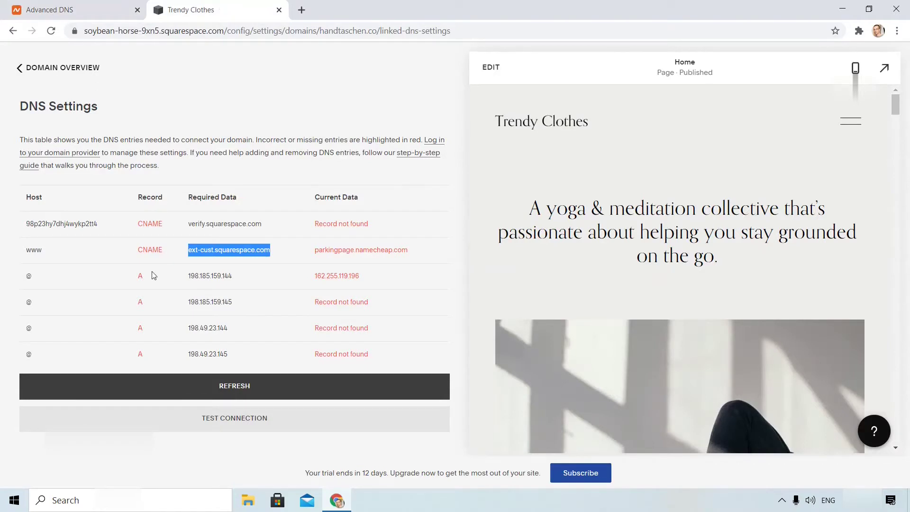
right_click(31, 277)
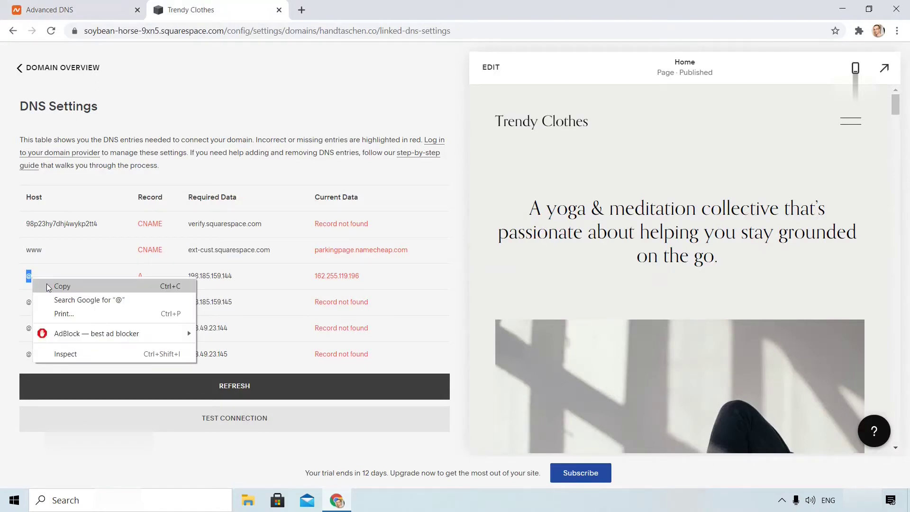
left_click(47, 285)
left_click(62, 11)
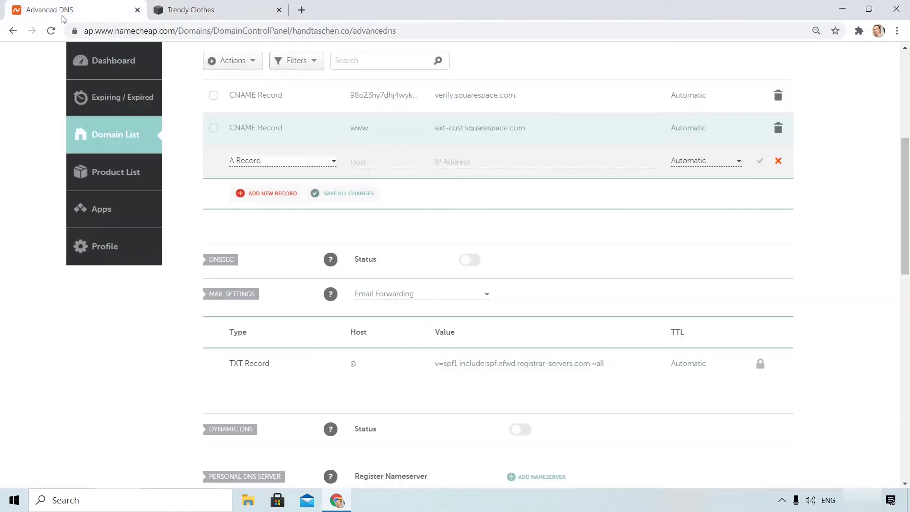
left_click(390, 162)
key("ctrl+v")
key("ctrl+Tab")
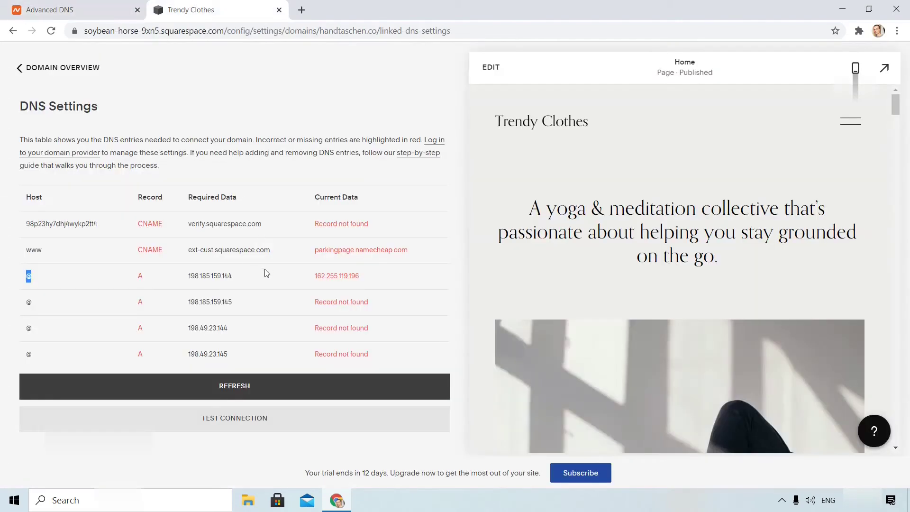
left_click_drag(232, 275, 189, 280)
right_click(188, 280)
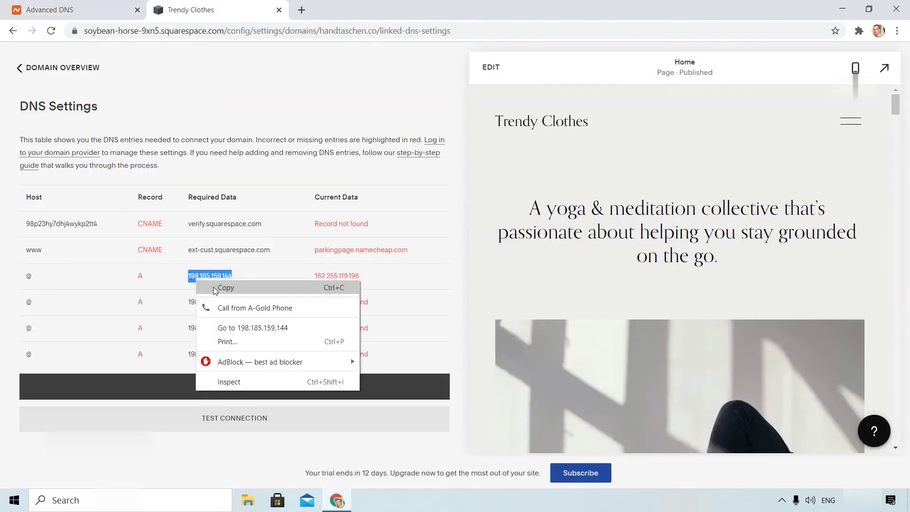
left_click(213, 286)
key("ctrl+shift+Tab")
right_click(469, 162)
left_click(514, 251)
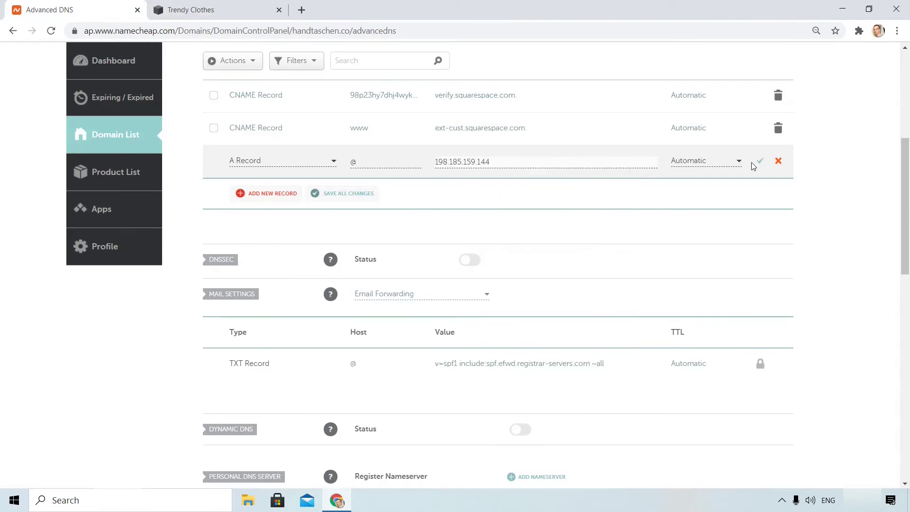
left_click(760, 161)
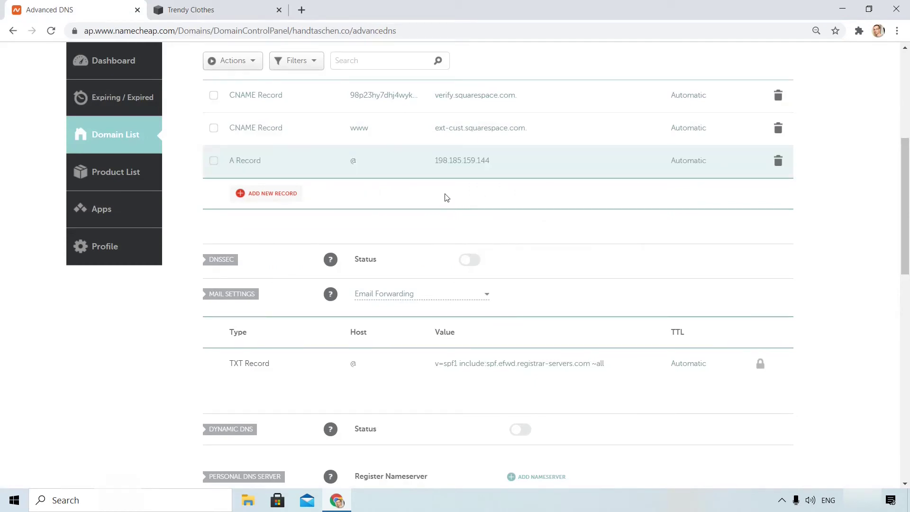
Step: Add a second @ A record pointing to 198.185.159.145
left_click(267, 193)
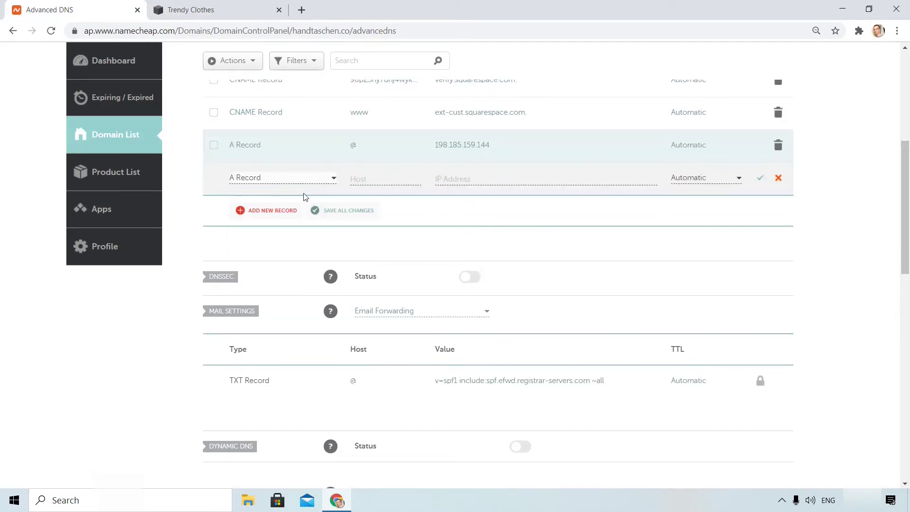
left_click(355, 148)
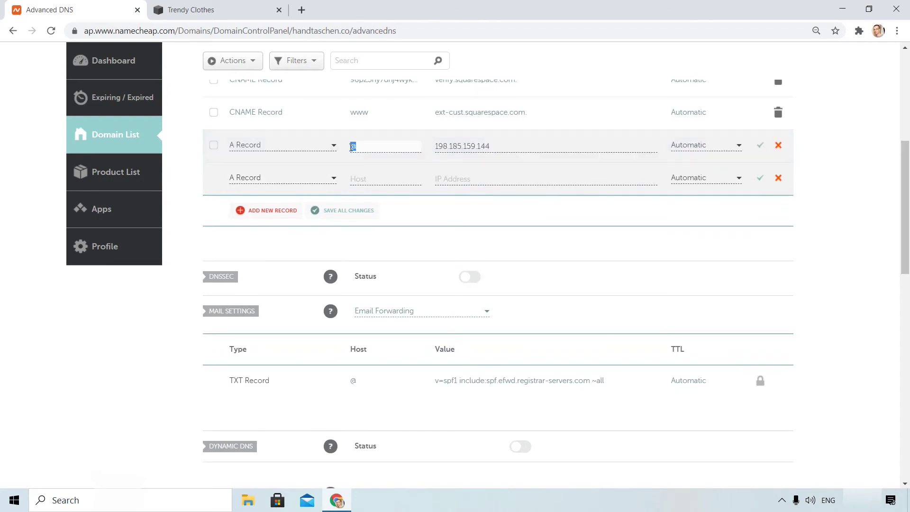
left_click(396, 177)
type("@")
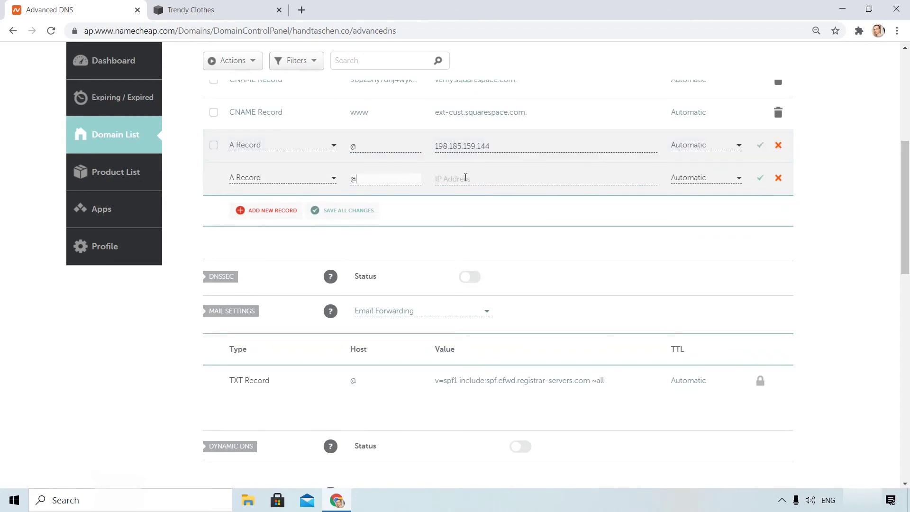
left_click(465, 178)
left_click(203, 8)
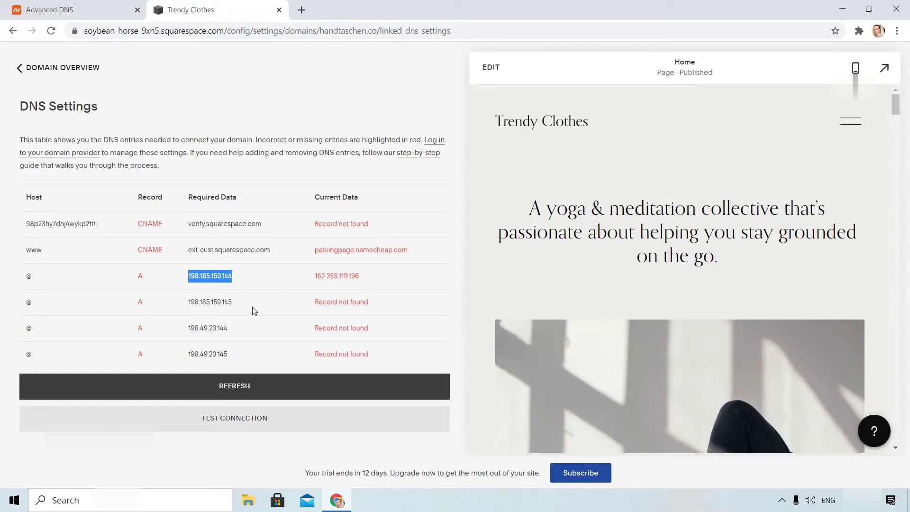
left_click_drag(233, 301, 190, 302)
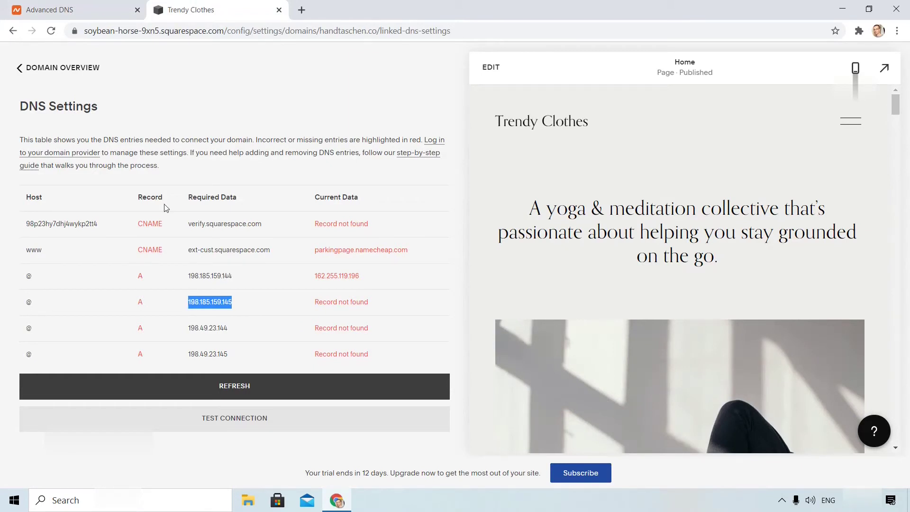
left_click(85, 10)
key("ctrl+v")
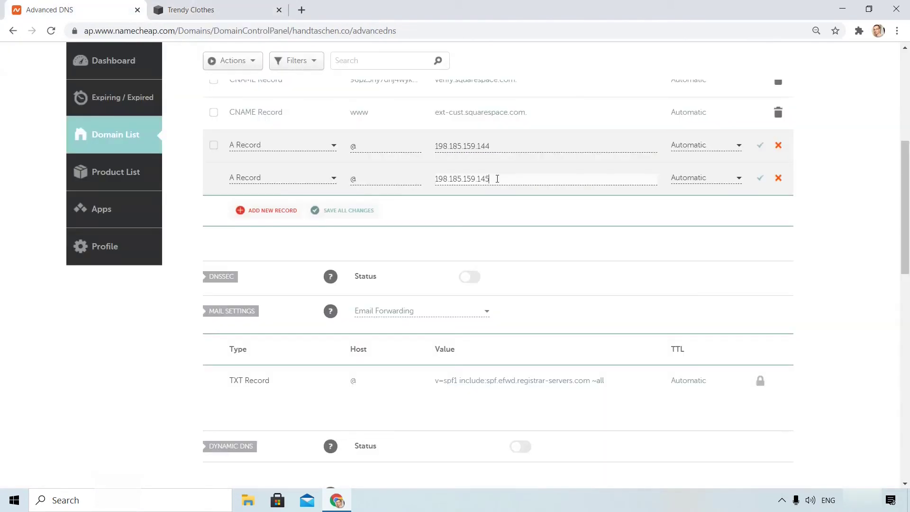
left_click(759, 177)
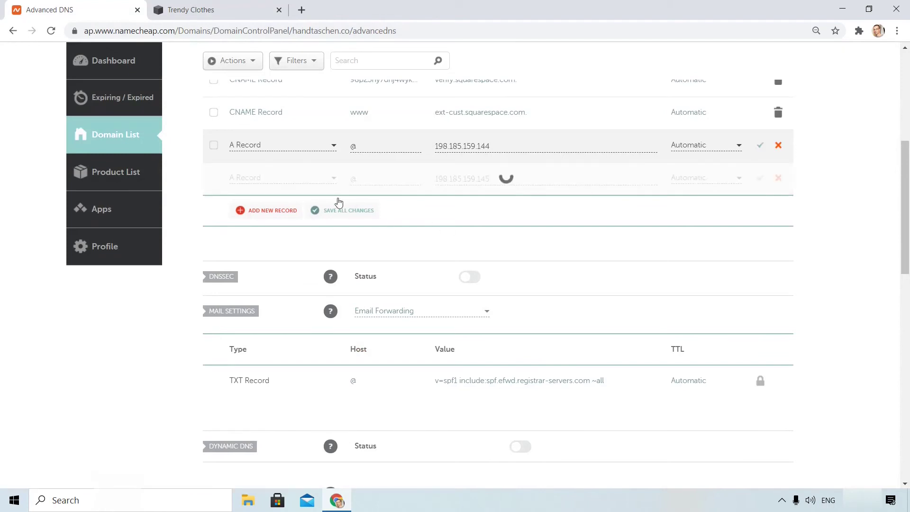
Step: Add a third @ A record for 198.49.23.144 and re-save the earlier A records
left_click(266, 210)
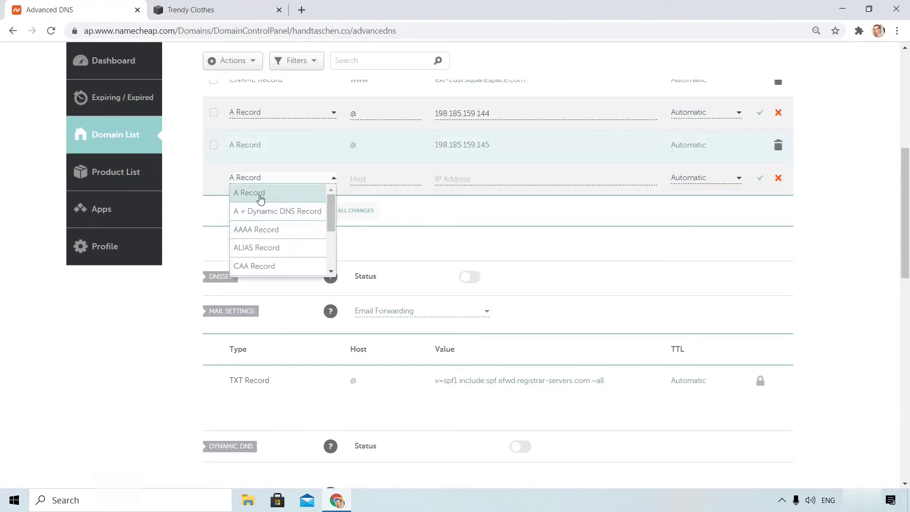
left_click(261, 198)
left_click(368, 147)
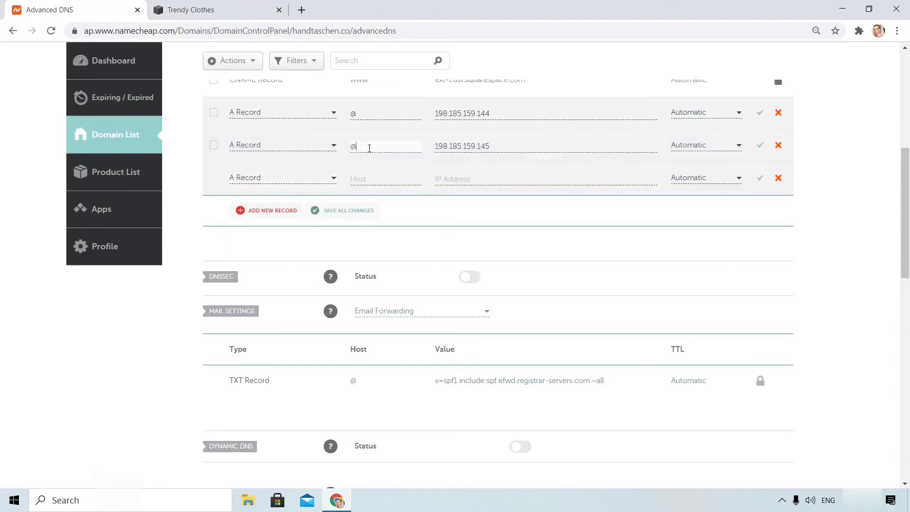
double_click(365, 147)
left_click(368, 177)
key("ctrl+v")
left_click(470, 183)
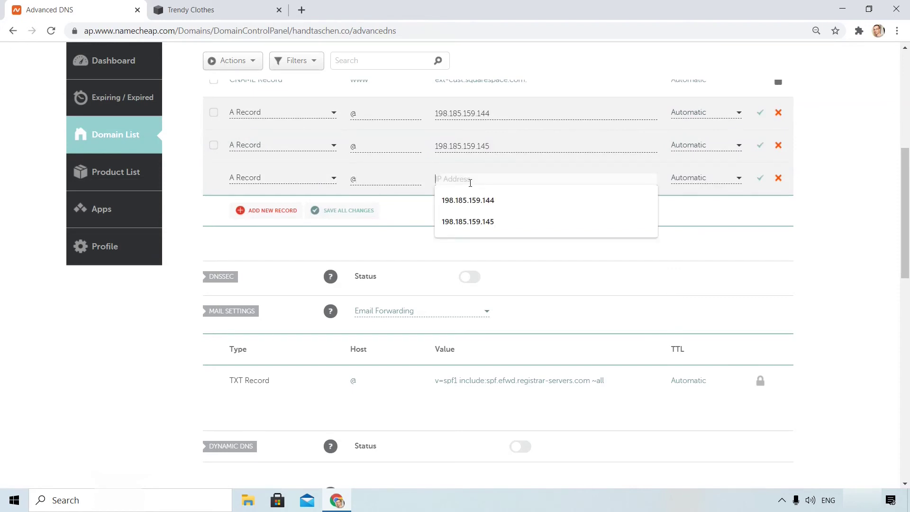
key("ctrl+Tab")
left_click_drag(228, 328, 187, 332)
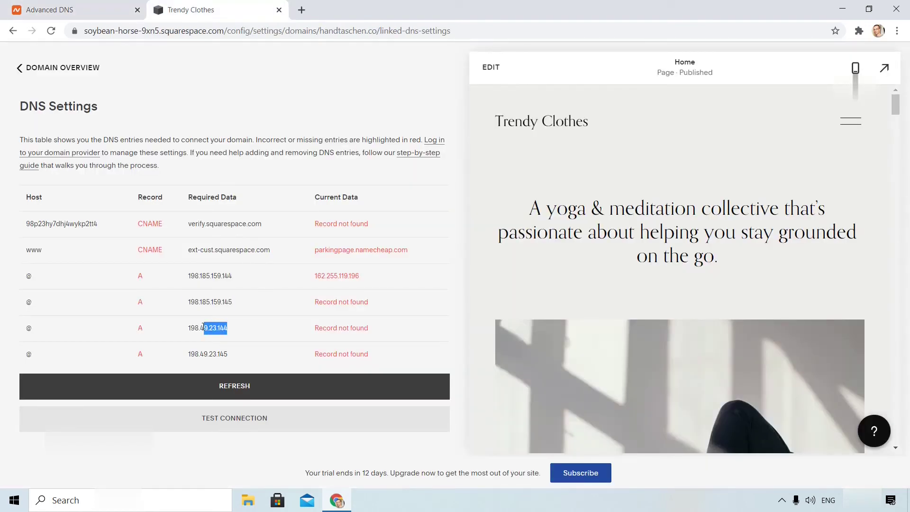
key("ctrl+c")
key("ctrl+Tab")
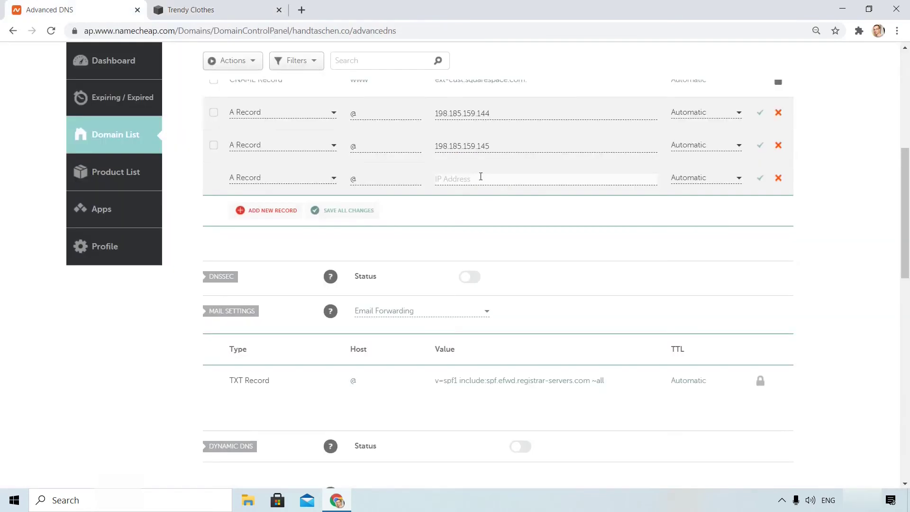
key("ctrl+v")
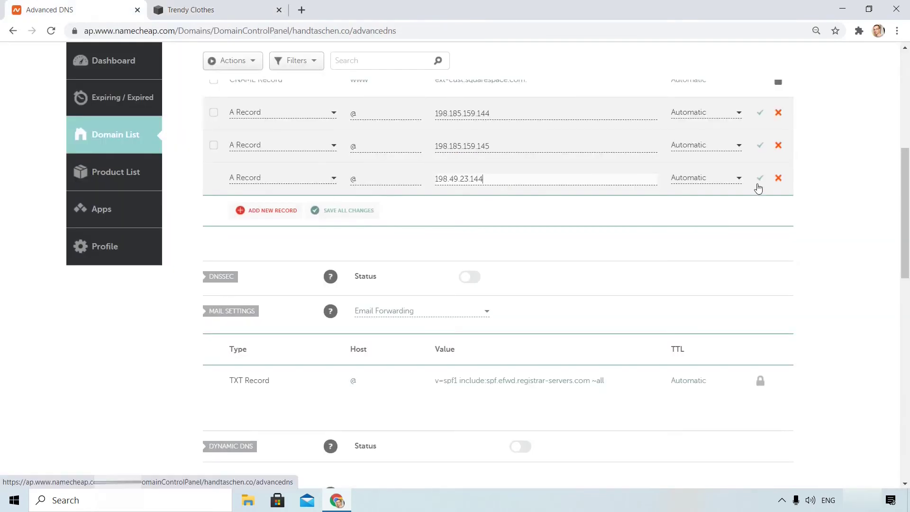
left_click(760, 179)
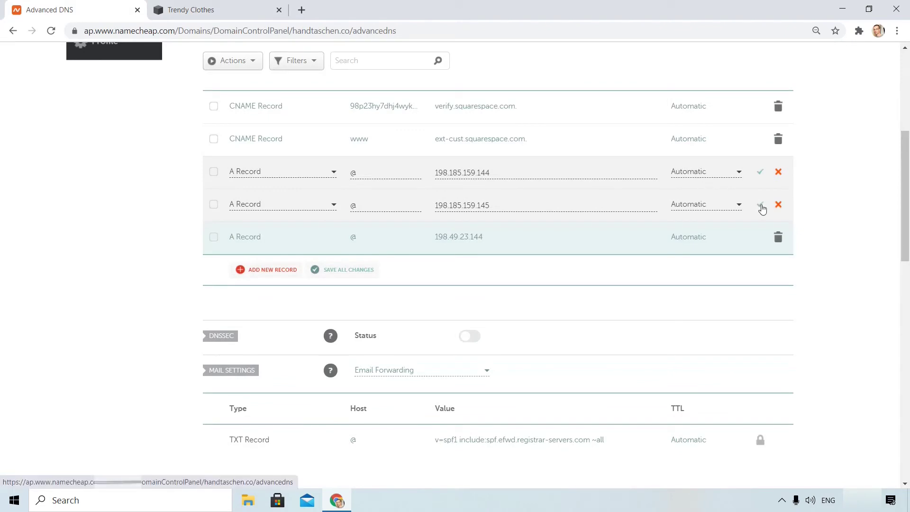
left_click(760, 205)
left_click(760, 173)
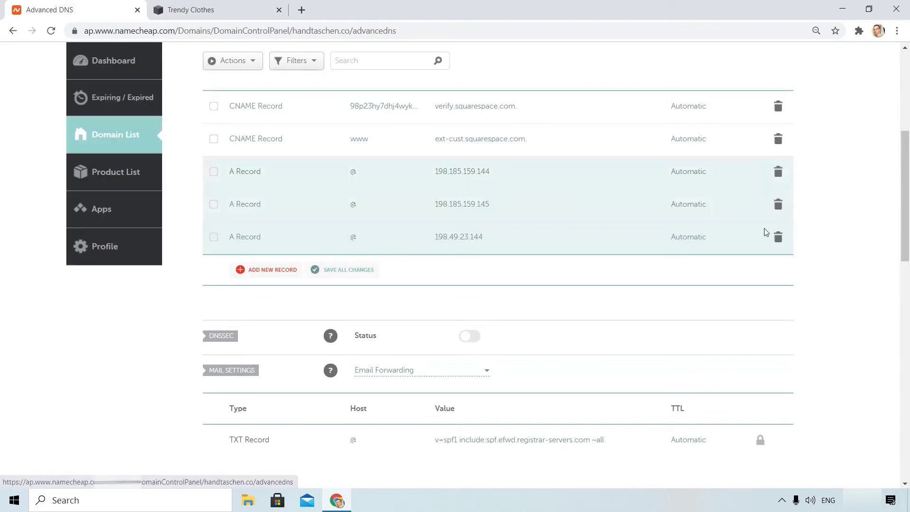
Step: Add a fourth @ A record pointing to 198.49.23.145
left_click(263, 272)
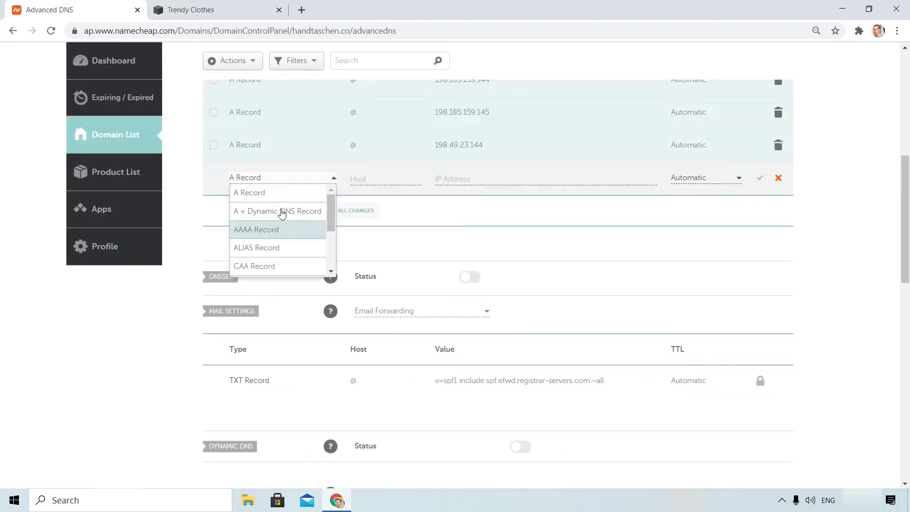
left_click(351, 145)
left_click(239, 10)
left_click_drag(240, 353, 189, 354)
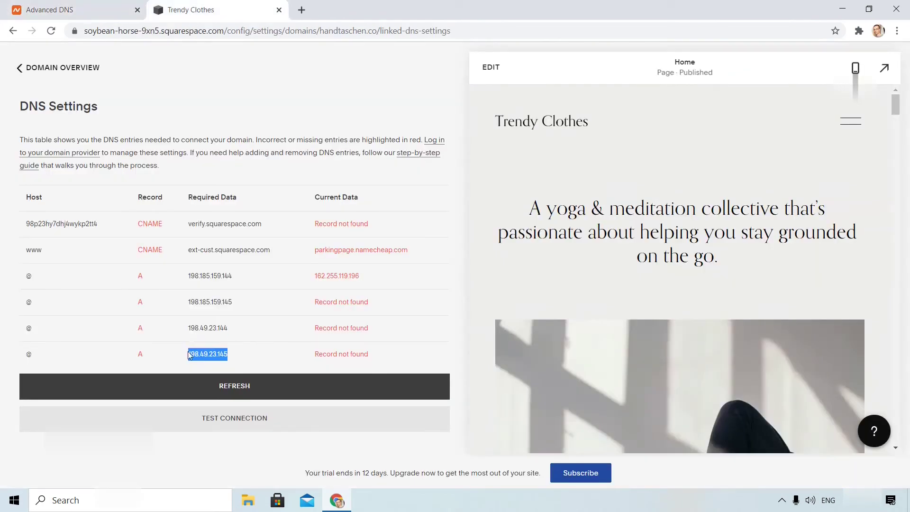
key("ctrl+shift+Tab")
key("ctrl+v")
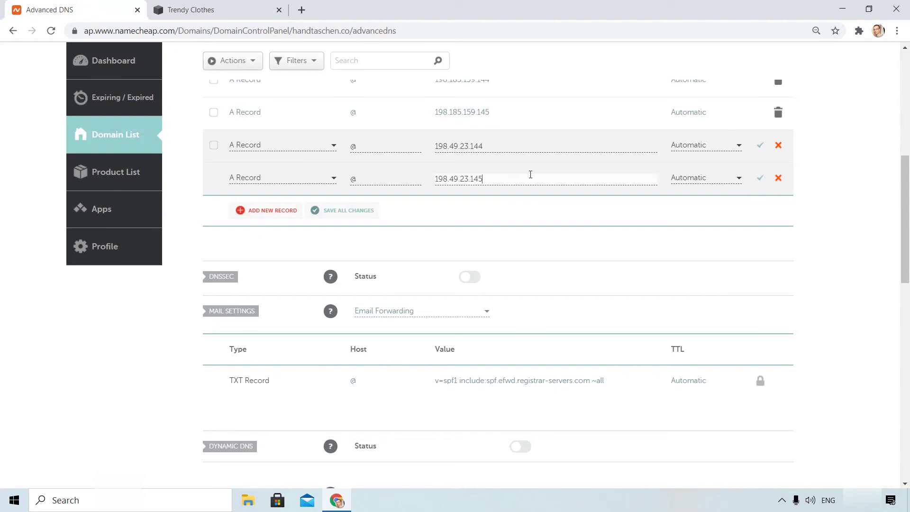
left_click(757, 178)
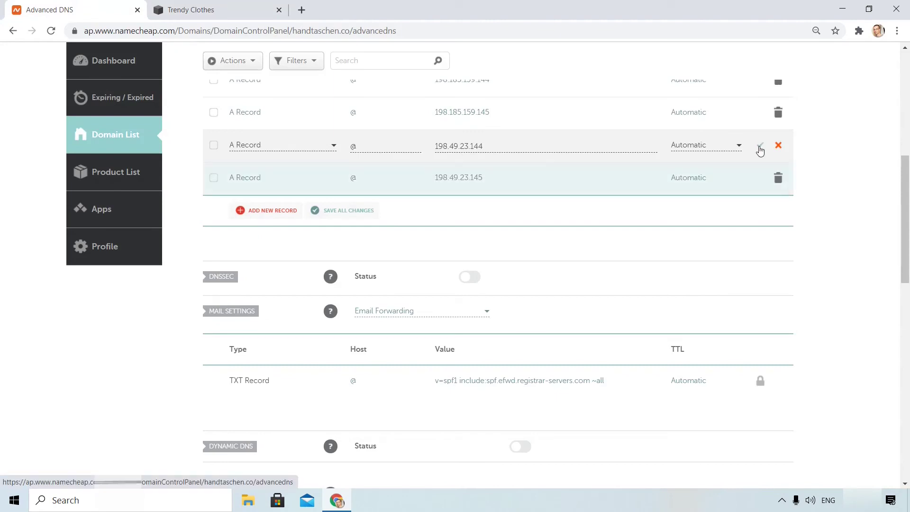
left_click(760, 148)
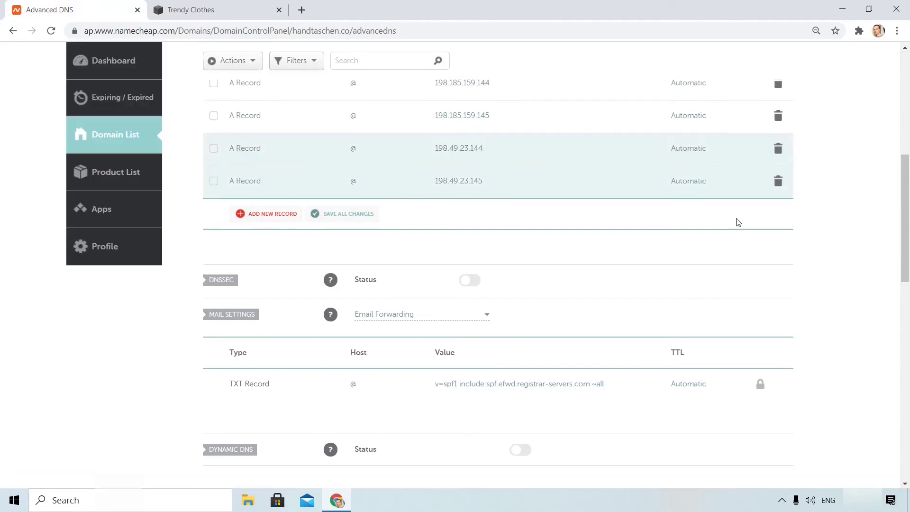
Step: Save all pending host record changes
scroll(738, 222, "up", 4)
scroll(649, 189, "down", 3)
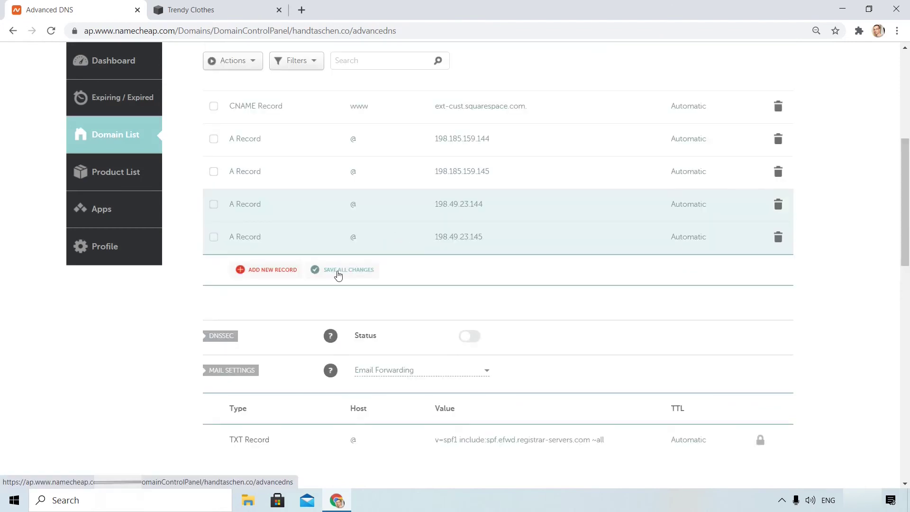
left_click(338, 272)
scroll(522, 284, "up", 2)
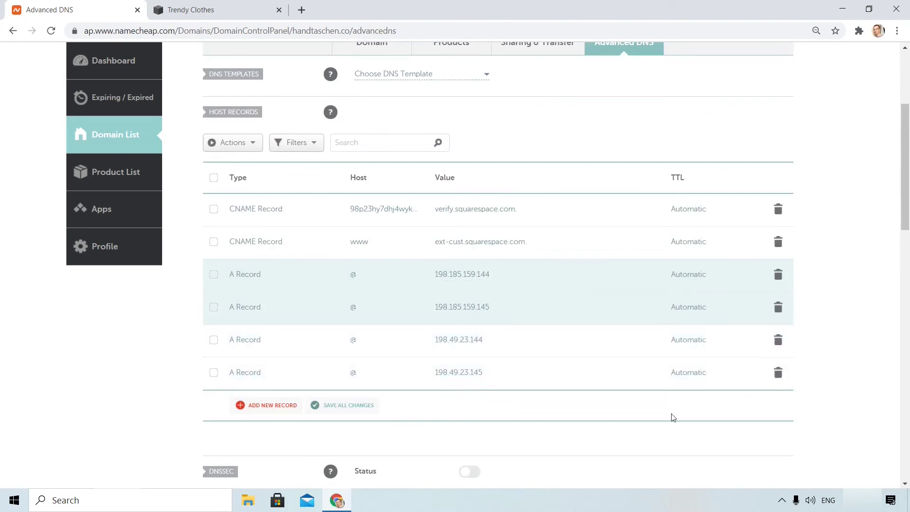
scroll(673, 416, "down", 1)
scroll(370, 192, "up", 1)
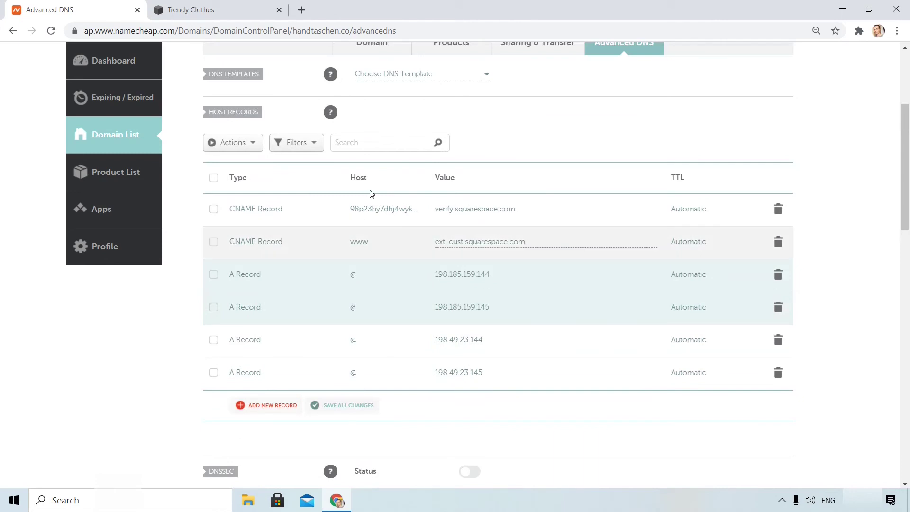
Step: Refresh Squarespace's DNS check to confirm the verify CNAME and four A records, then return to Namecheap
key("ctrl+Tab")
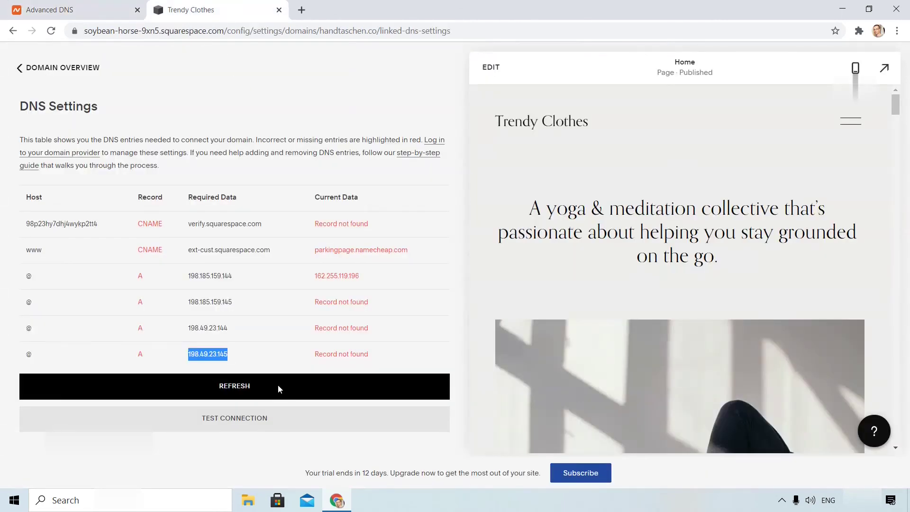
left_click(277, 384)
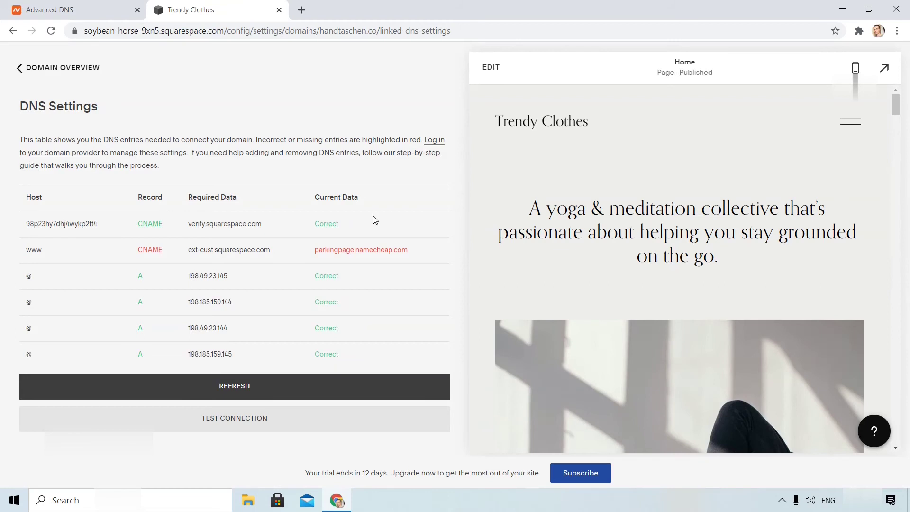
left_click(87, 12)
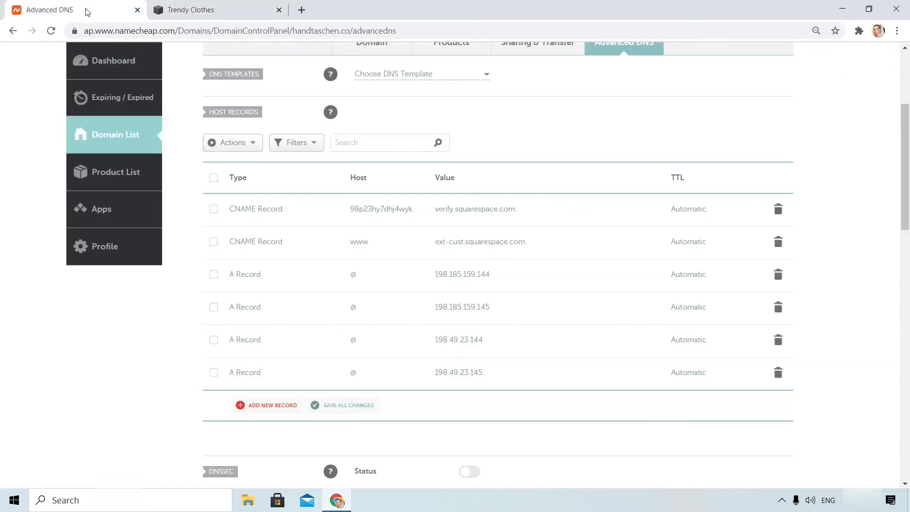
scroll(563, 204, "up", 1)
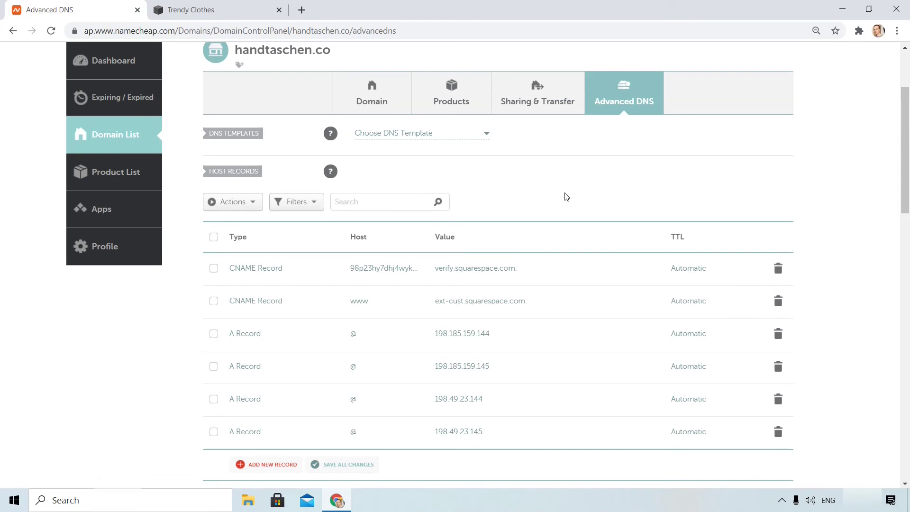
Step: Refresh Squarespace's DNS Settings until www's CNAME to ext-cust.squarespace.com also reads Correct
left_click(223, 14)
left_click(295, 387)
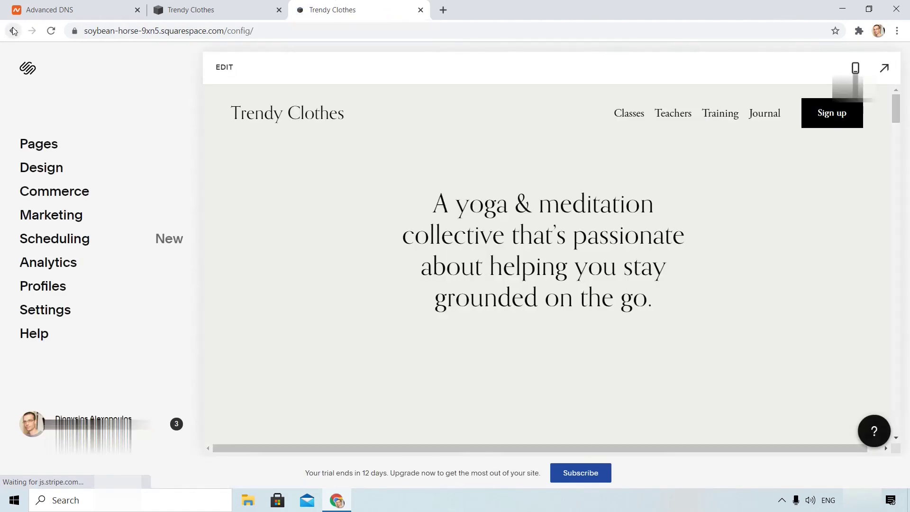
left_click(14, 31)
key("ctrl+shift+Tab")
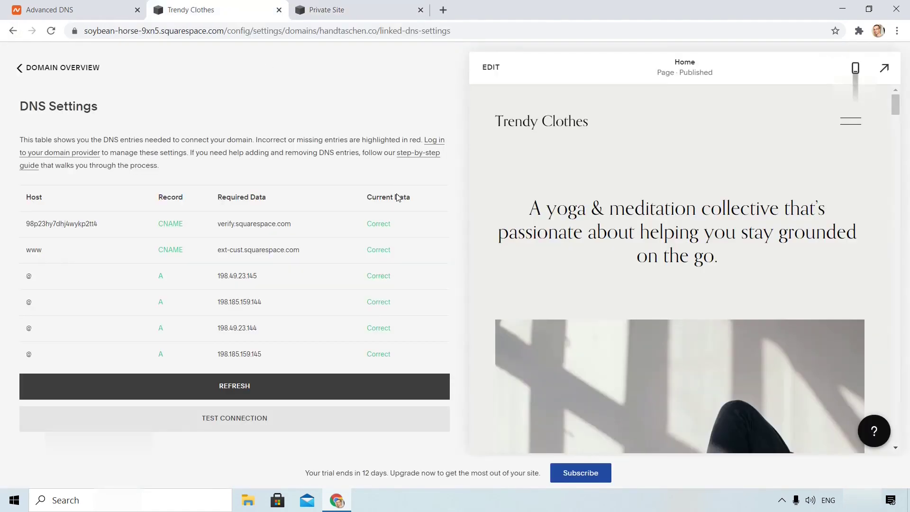